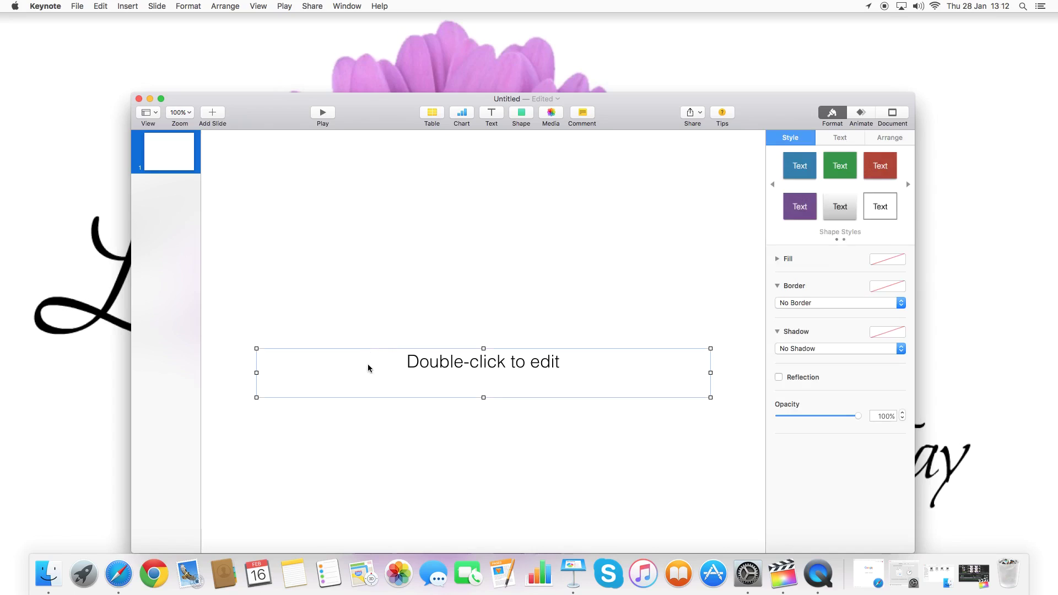
Delete the remaining placeholder text box from the slide and insert a square shape.
key("BackSpace")
left_click_drag(296, 121, 267, 53)
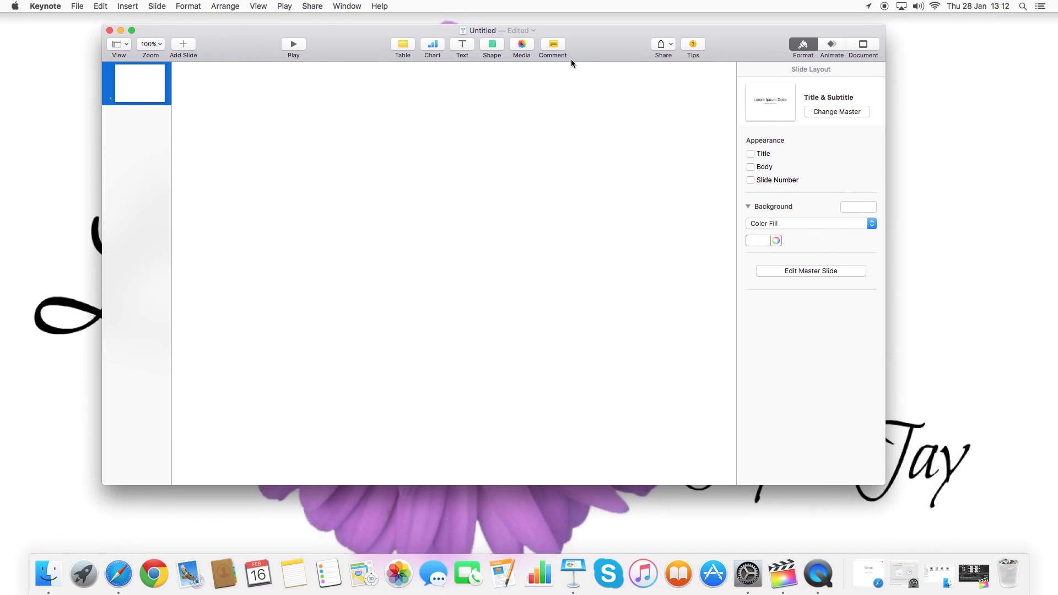
left_click(495, 48)
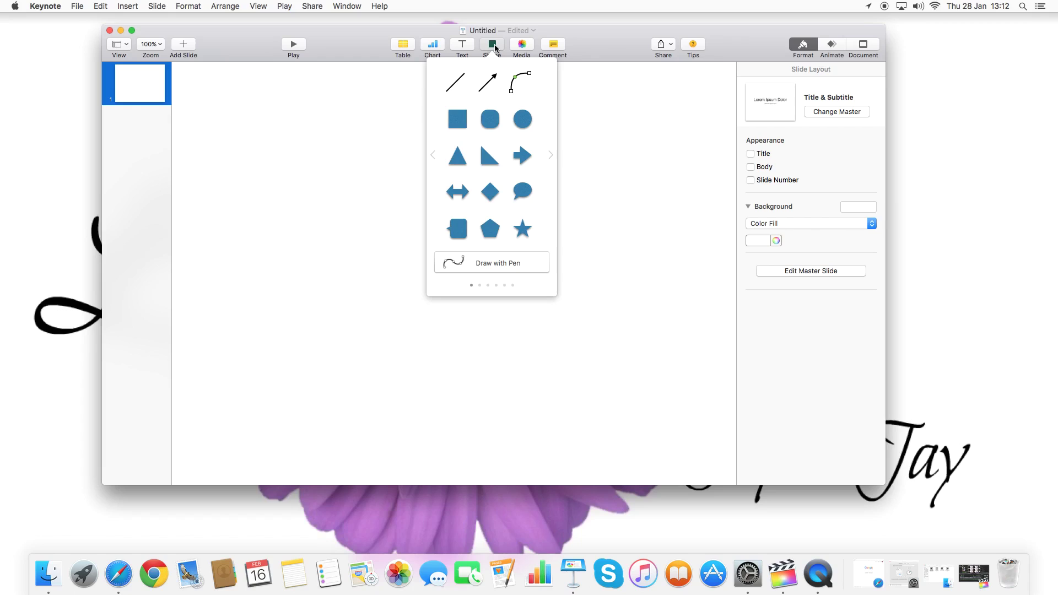
left_click(461, 119)
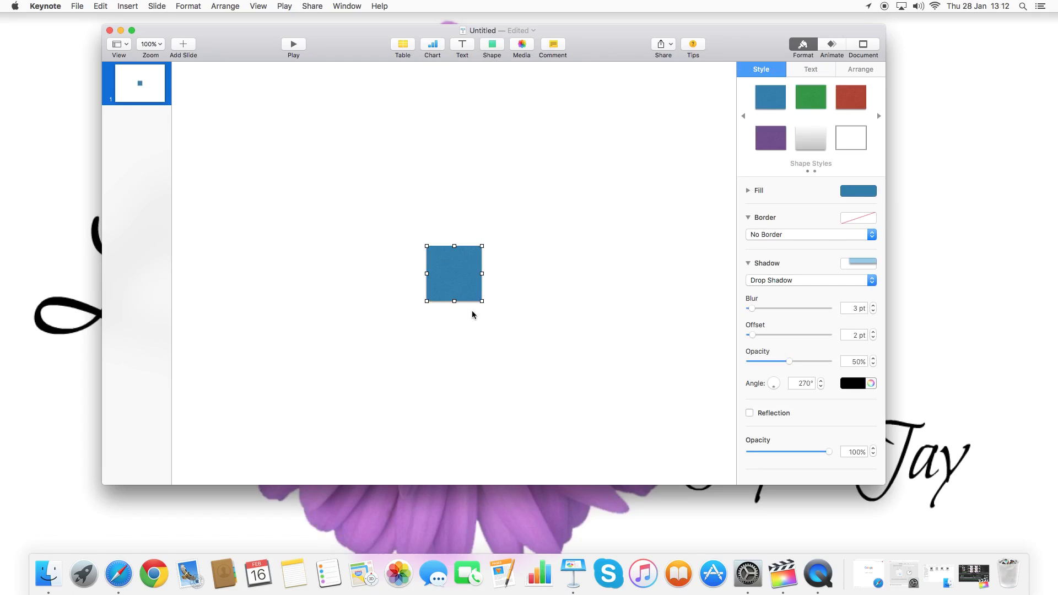
Reshape the square into a long, thin horizontal bar in the upper part of the slide.
left_click_drag(439, 264, 517, 200)
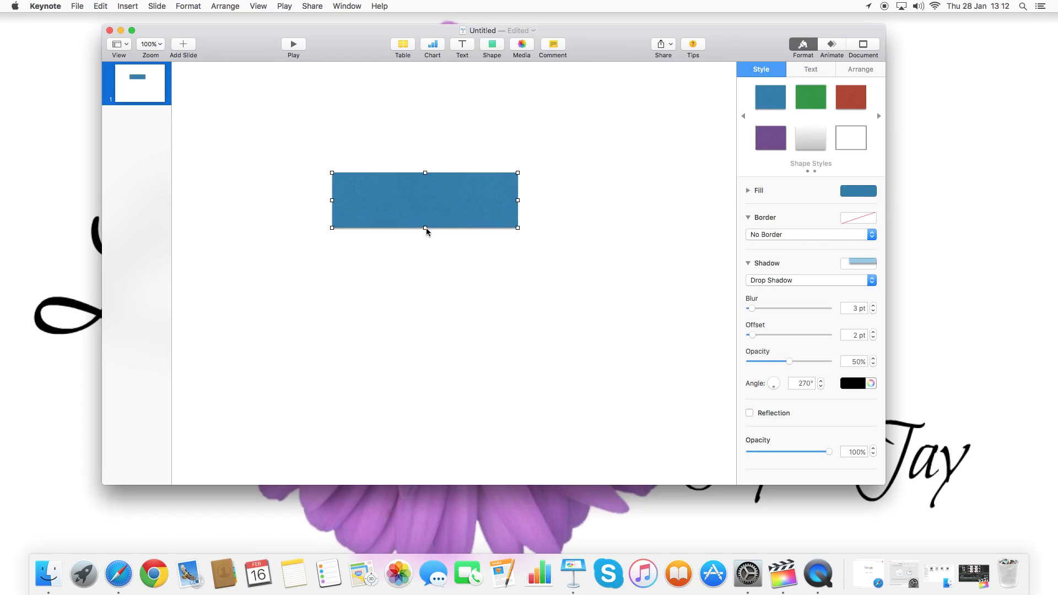
left_click_drag(425, 227, 359, 180)
left_click(432, 116)
left_click(355, 177)
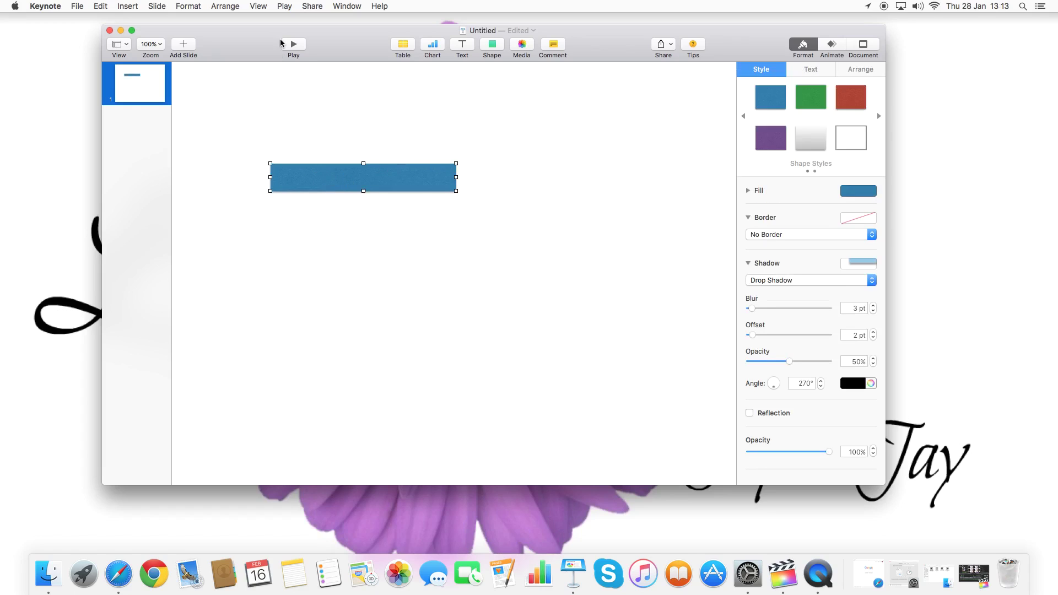
Switch to Final Cut Pro and play the existing name overlay in the make-up routine project as a reference.
left_click(980, 573)
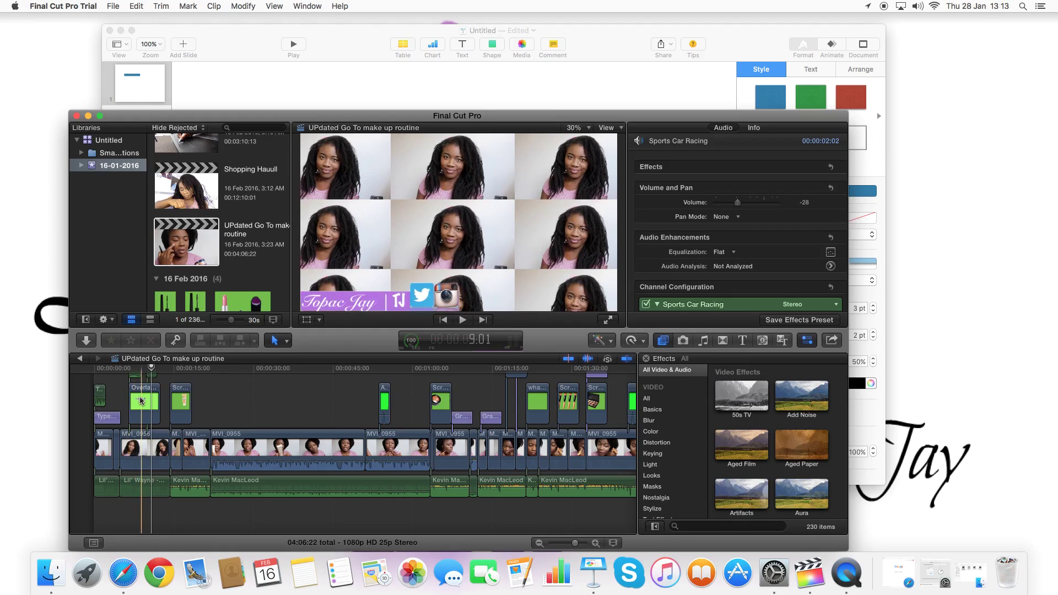
key("space")
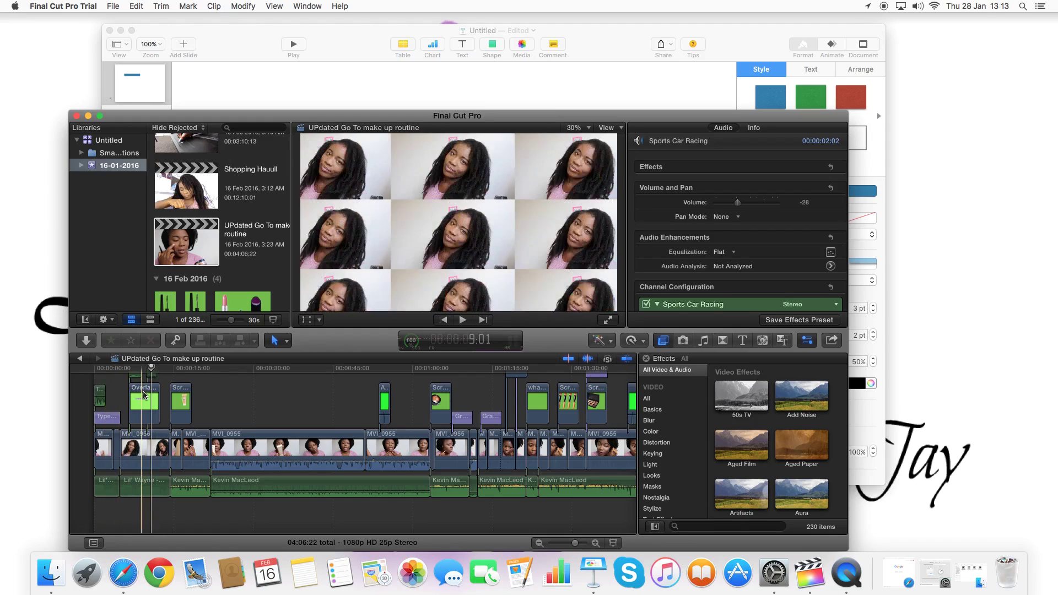
key("space")
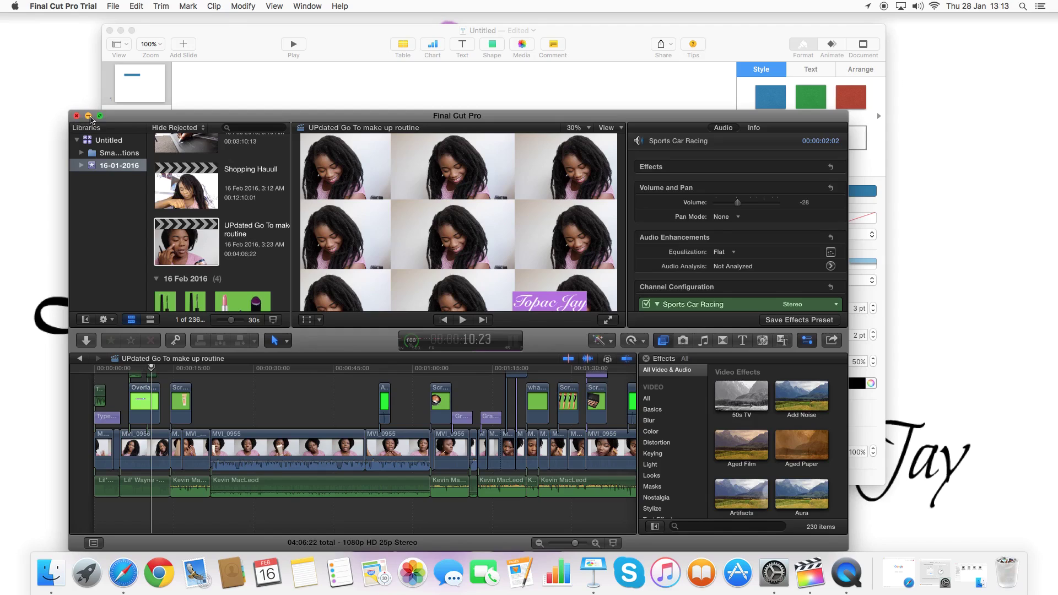
left_click(89, 116)
Fill the bar with light purple and move it slightly up and toward the slide's left edge.
left_click(377, 184)
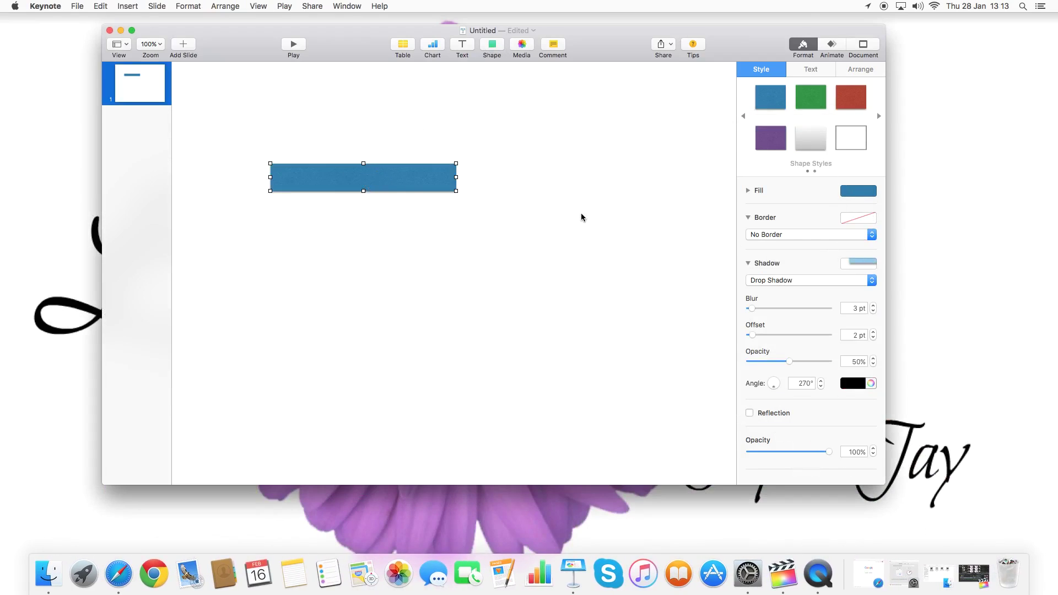
left_click(870, 192)
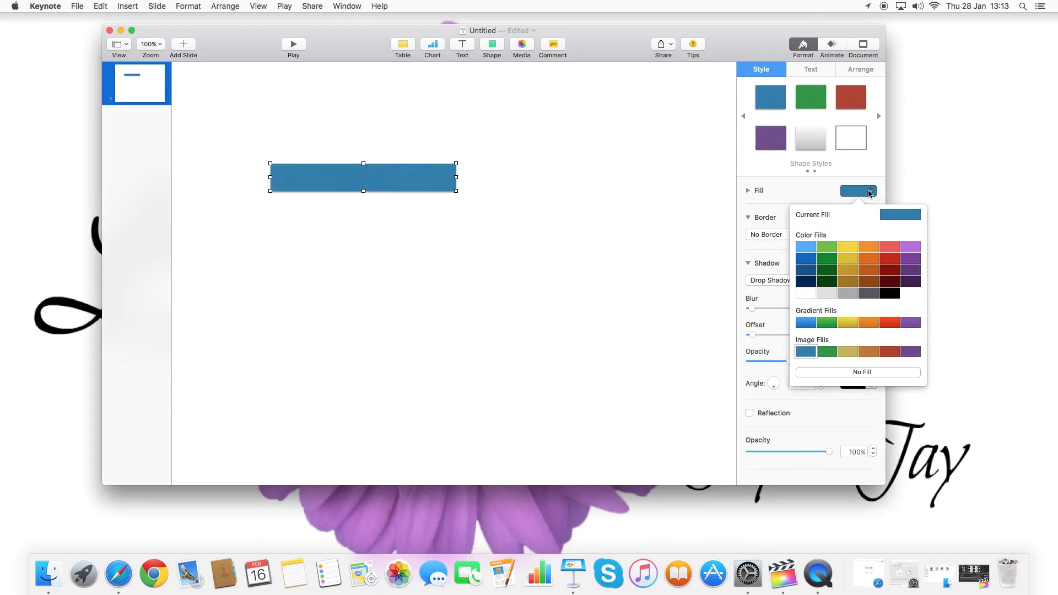
left_click(916, 252)
left_click(448, 224)
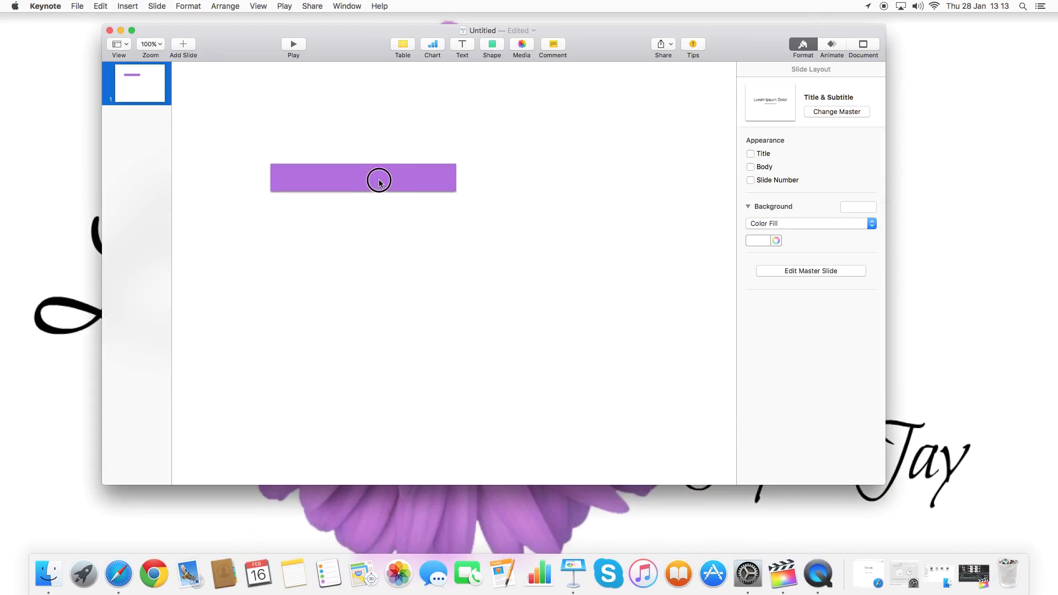
left_click_drag(378, 177, 353, 168)
left_click(585, 120)
Insert a text box containing the channel name and its initials, separated by a vertical bar.
left_click(462, 45)
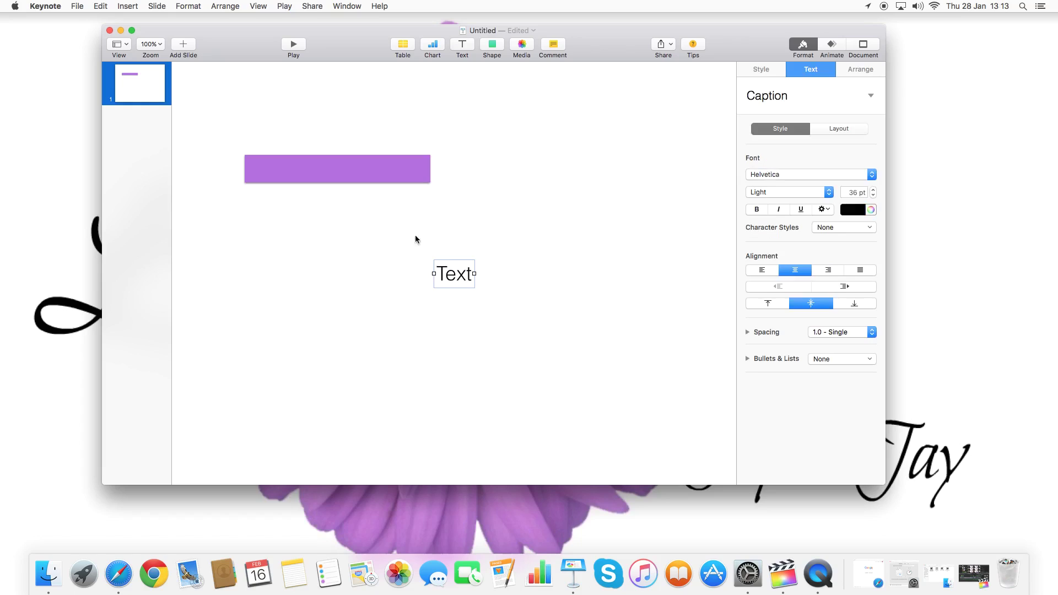
double_click(456, 269)
type("Topac Jay")
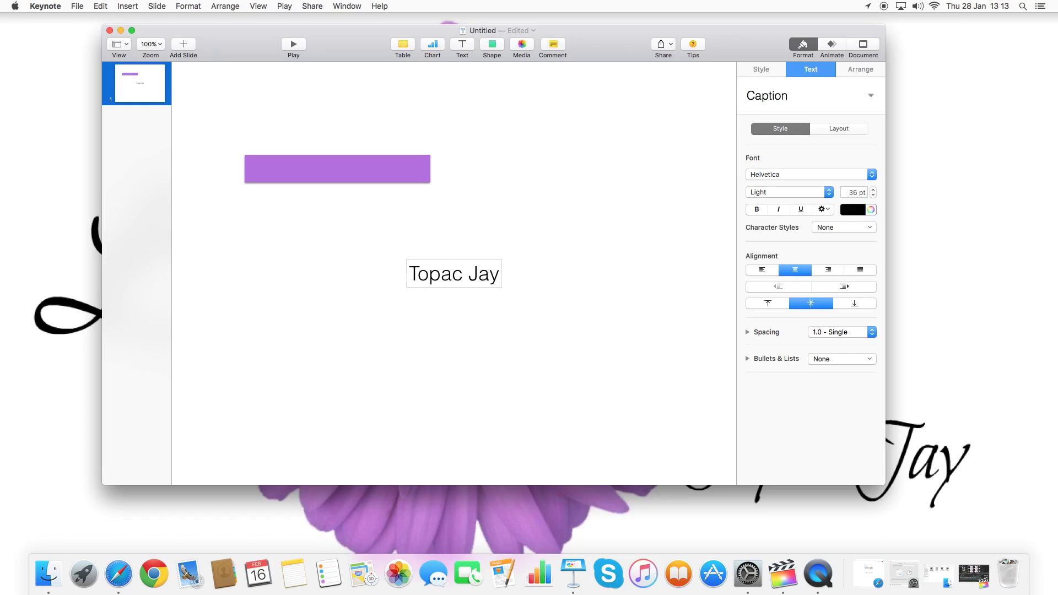
type(" | TJ")
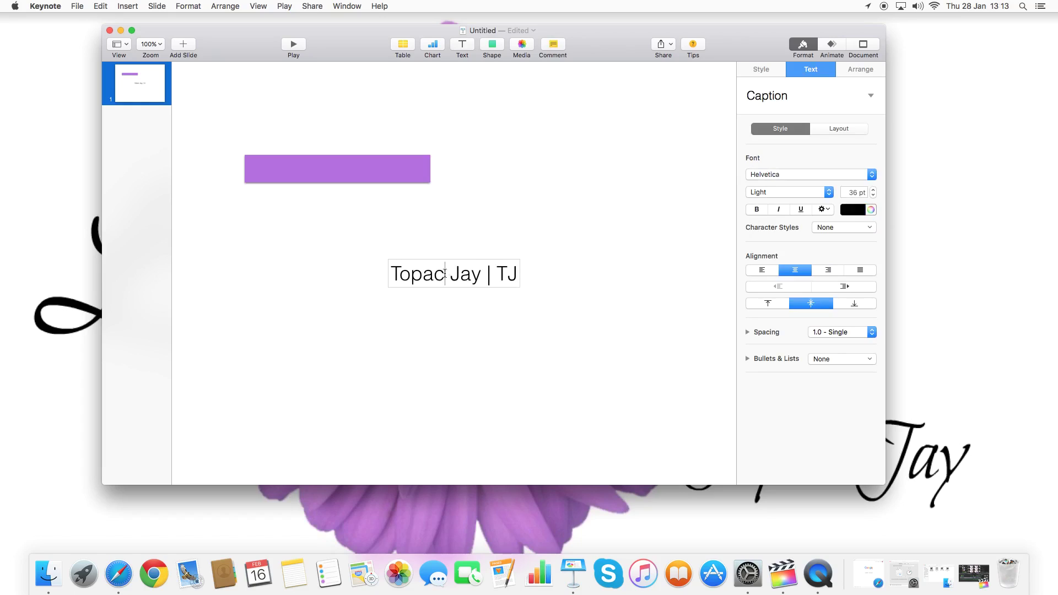
Set the whole caption to the Snell Roundhand font and place it on the purple bar.
left_click_drag(389, 274, 565, 283)
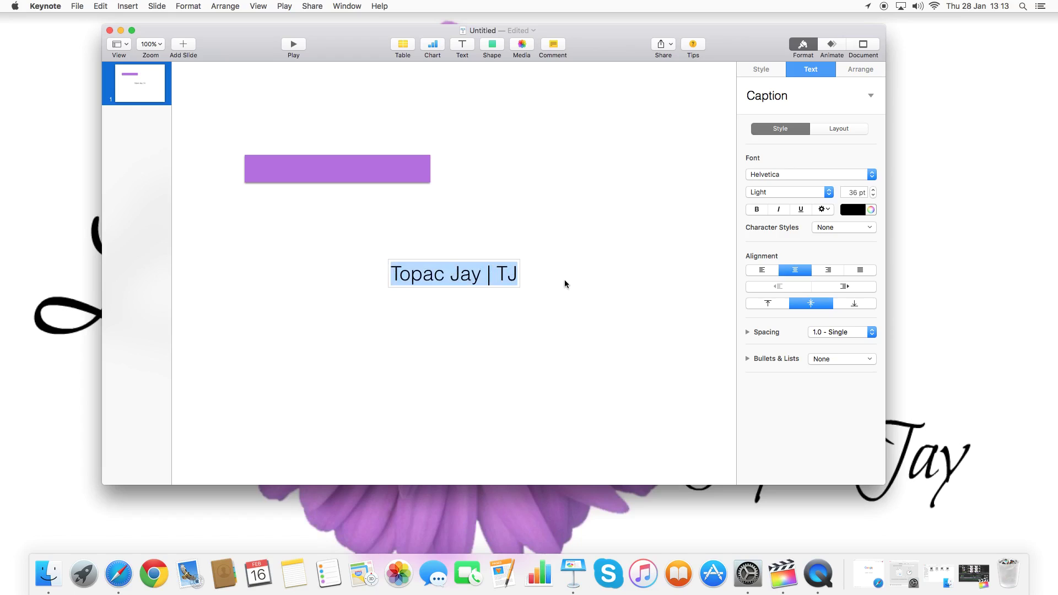
left_click(871, 174)
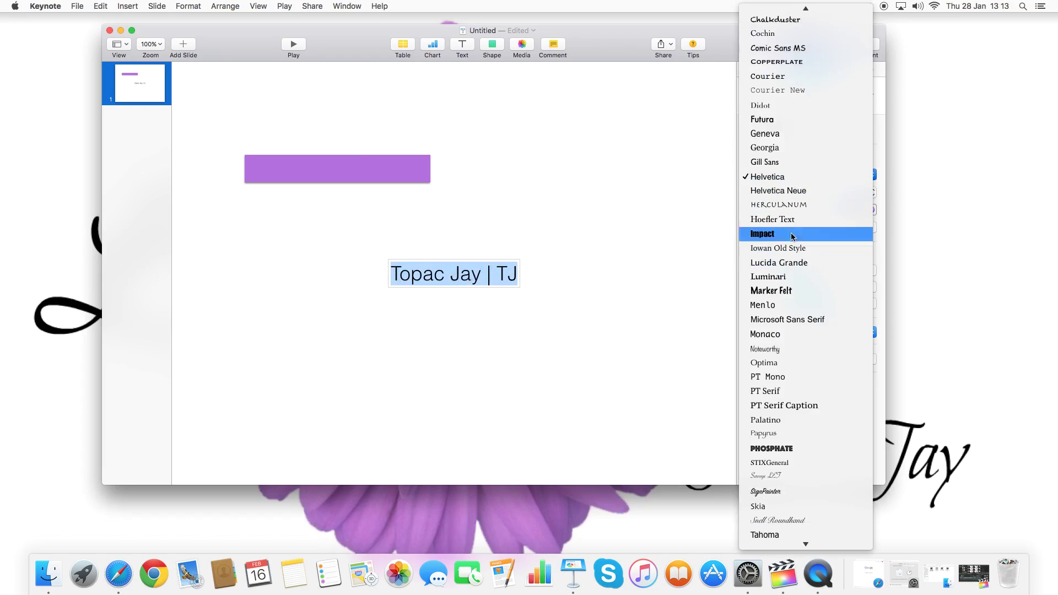
scroll(814, 48, "up", 5)
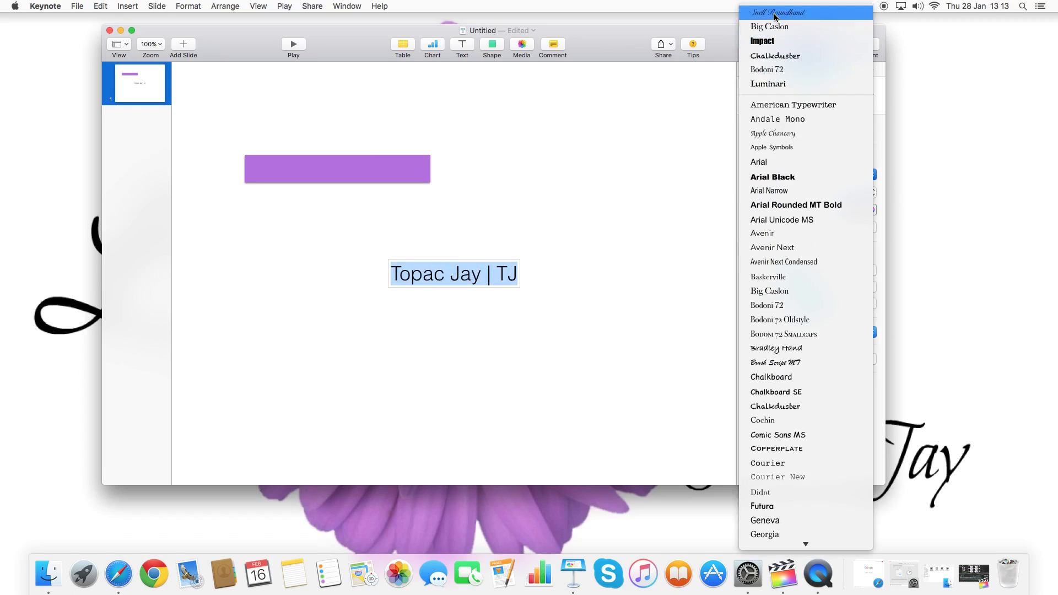
left_click(775, 17)
left_click(579, 248)
left_click(445, 279)
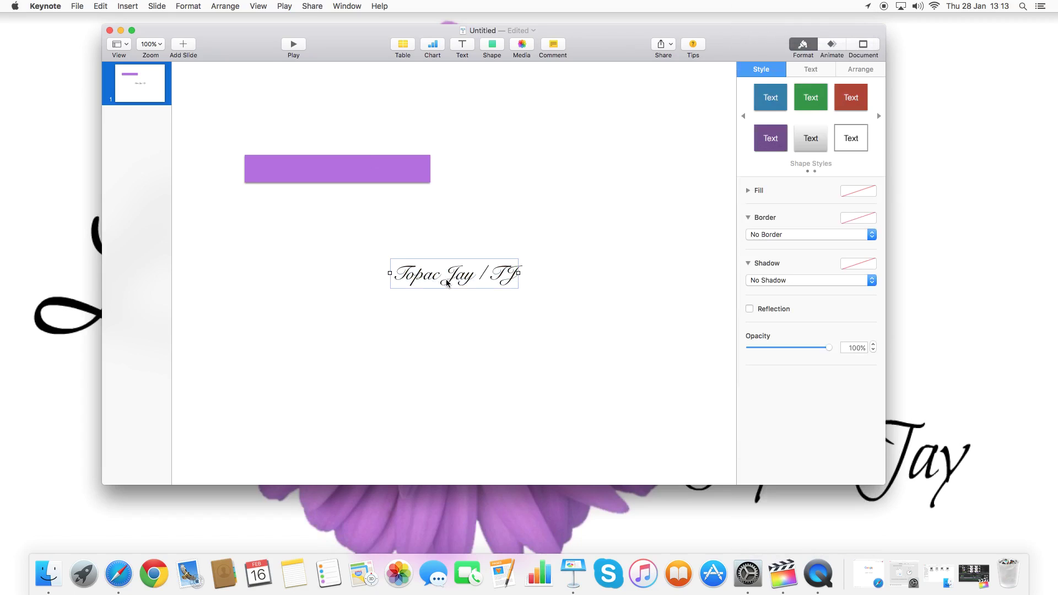
left_click_drag(446, 282, 330, 178)
Restyle the caption in white with a larger font size and shift it toward the bar's left end.
triple_click(346, 173)
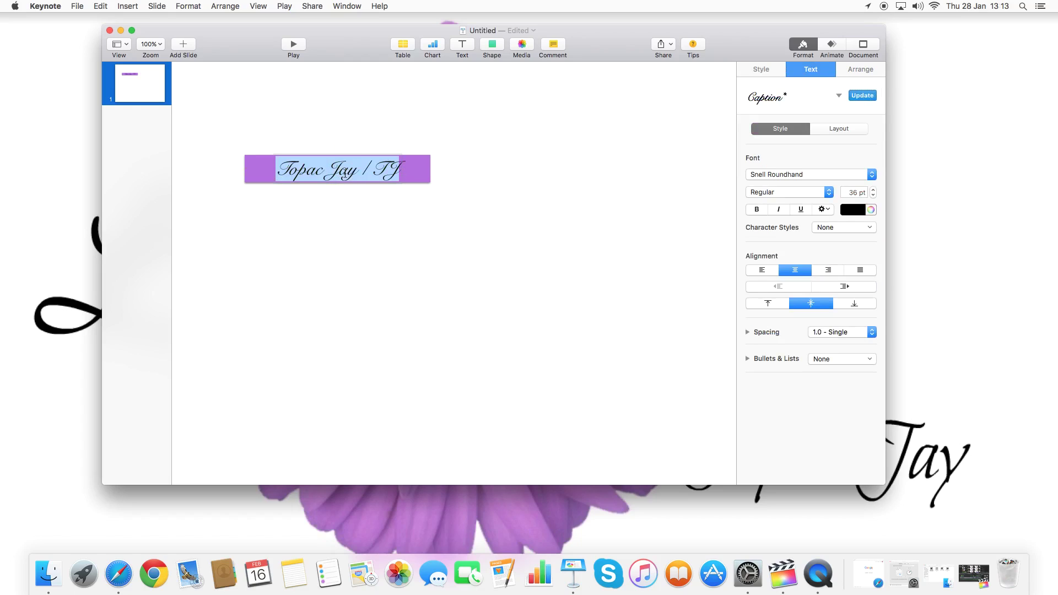
left_click(862, 211)
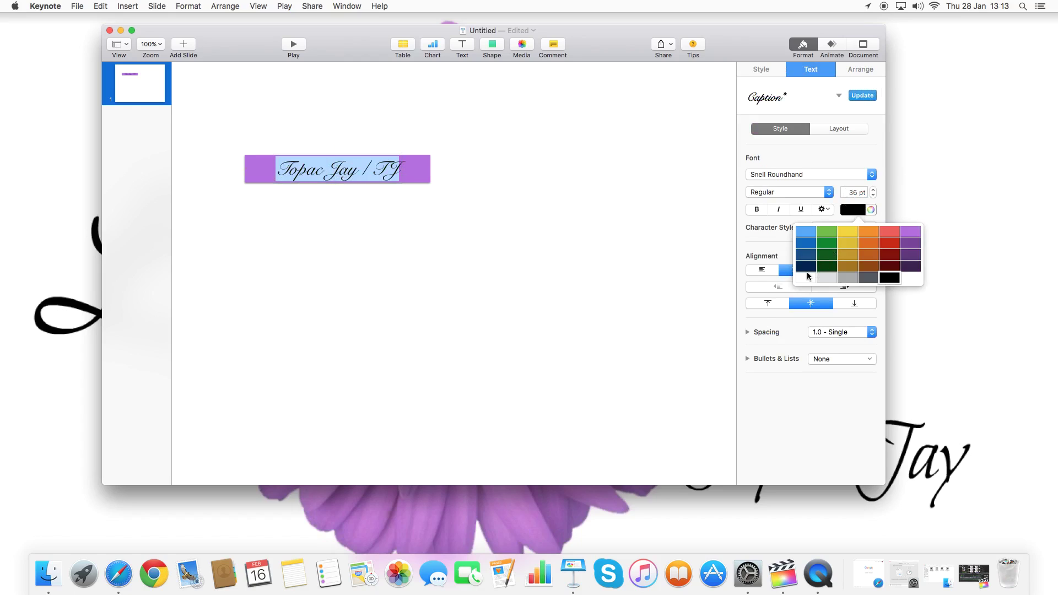
left_click(807, 275)
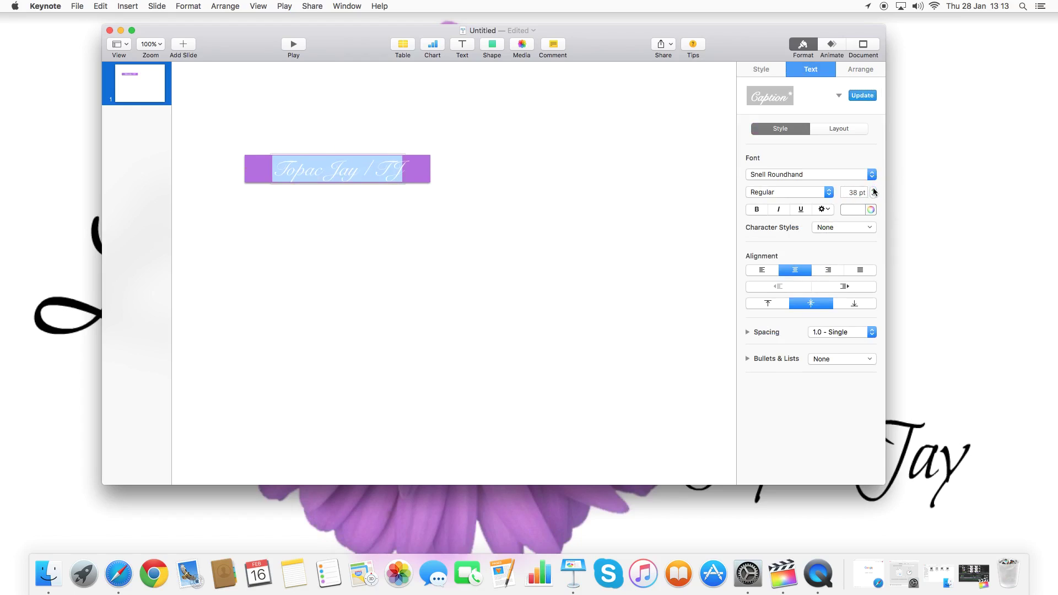
left_click(414, 214)
left_click_drag(310, 172, 333, 168)
left_click(465, 276)
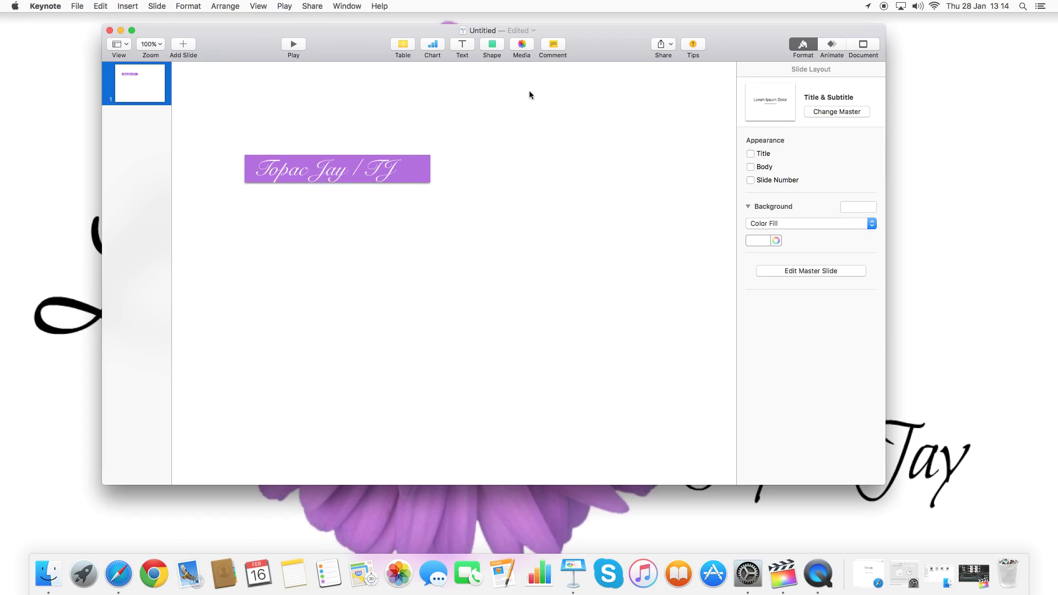
left_click(118, 574)
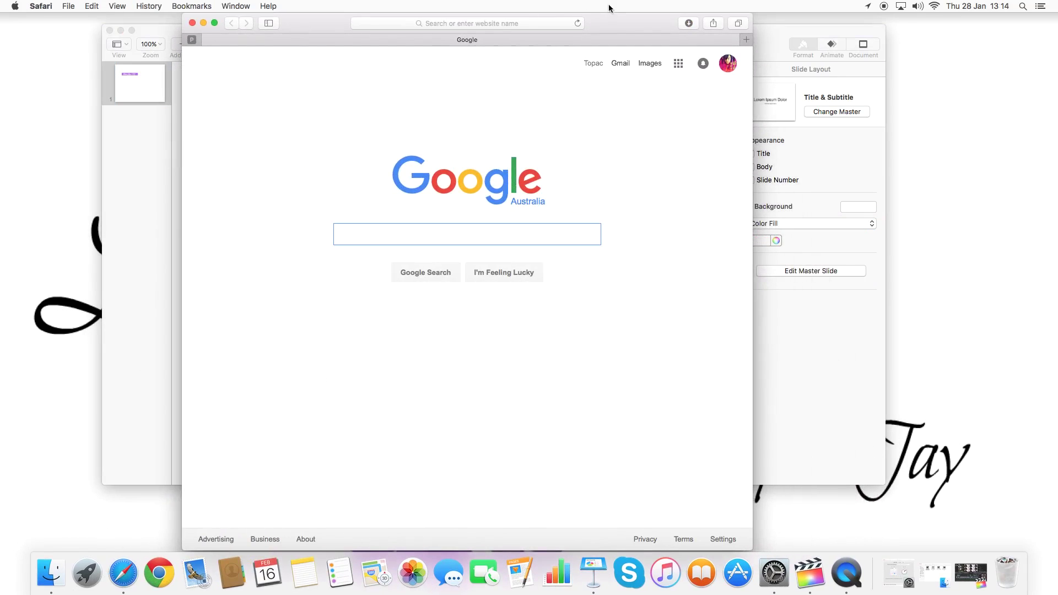
left_click_drag(625, 22, 557, 56)
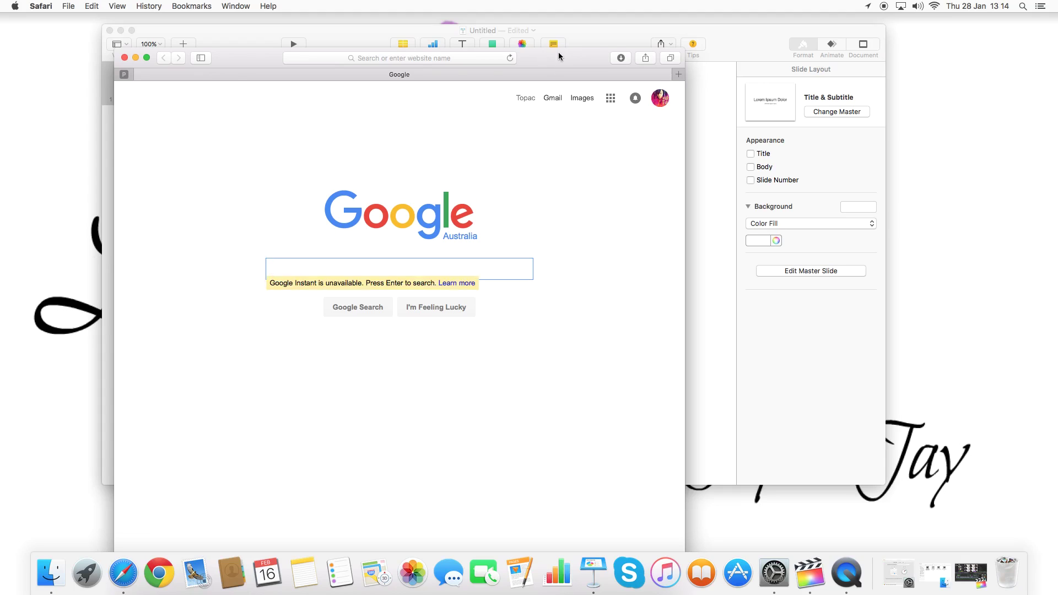
left_click_drag(558, 64, 506, 69)
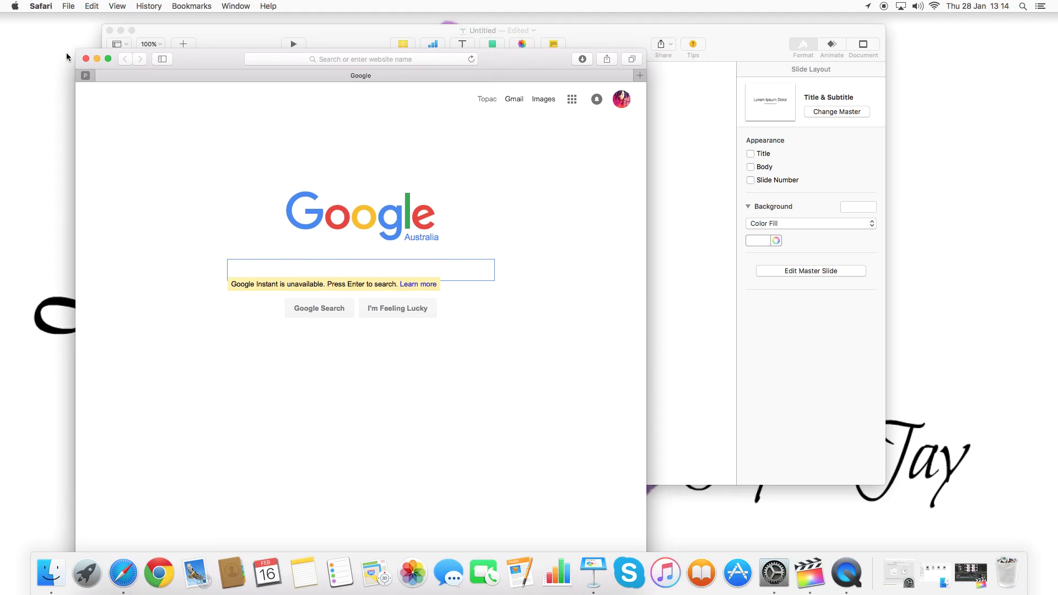
left_click(96, 59)
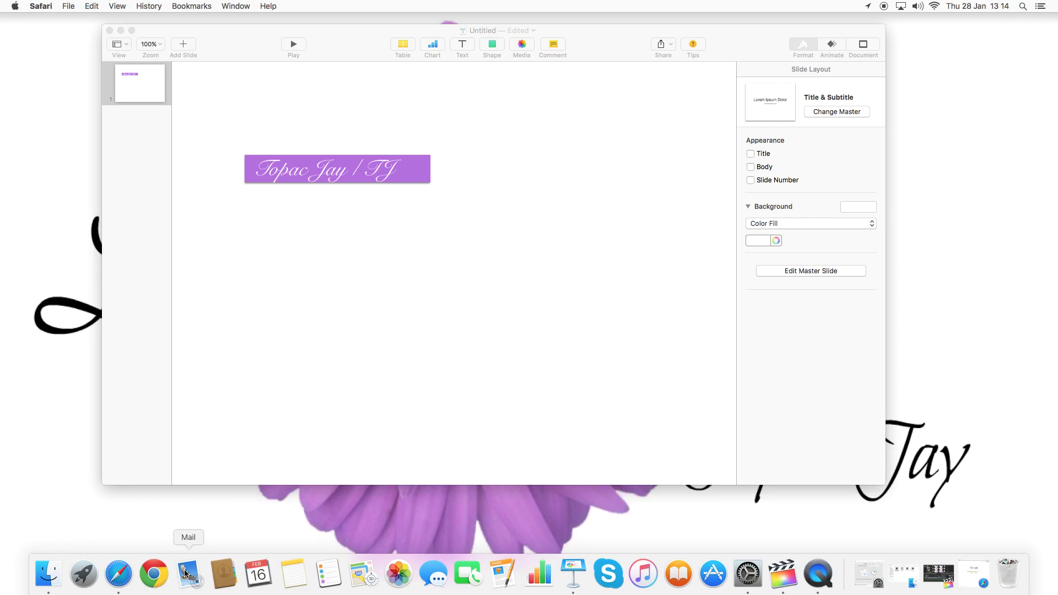
Switch to Finder and open the Pop ups and Overlays folder under Documents, Youtube, Editing, Photos.
left_click(45, 580)
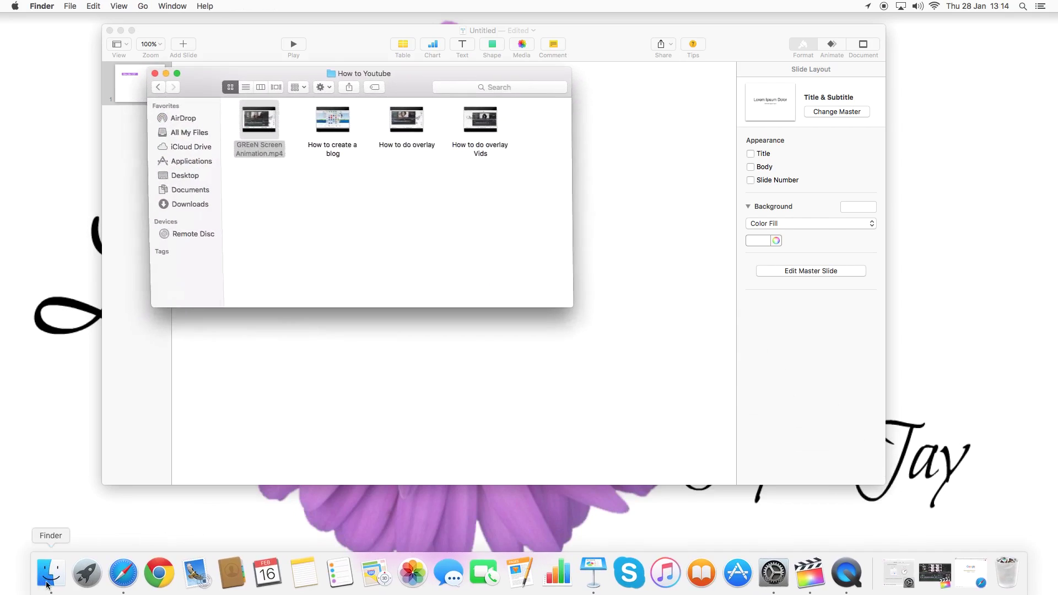
left_click(191, 191)
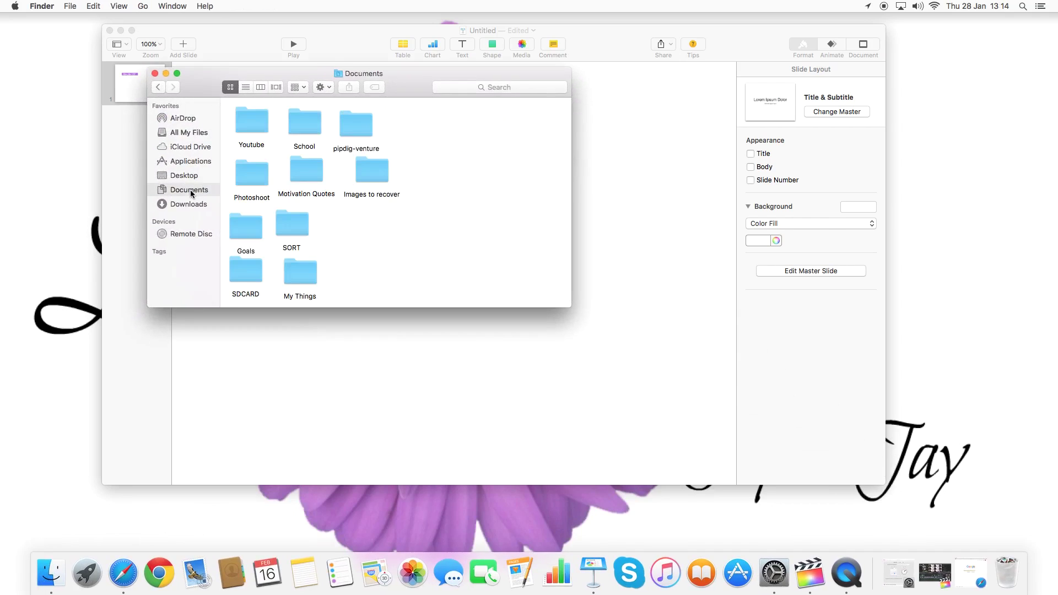
double_click(255, 127)
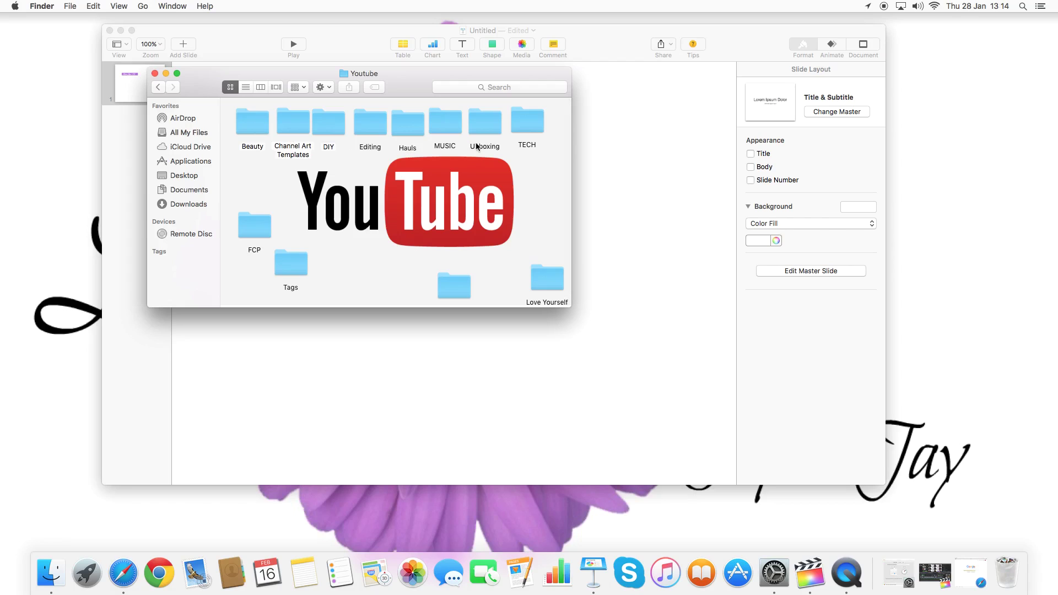
double_click(368, 130)
double_click(252, 125)
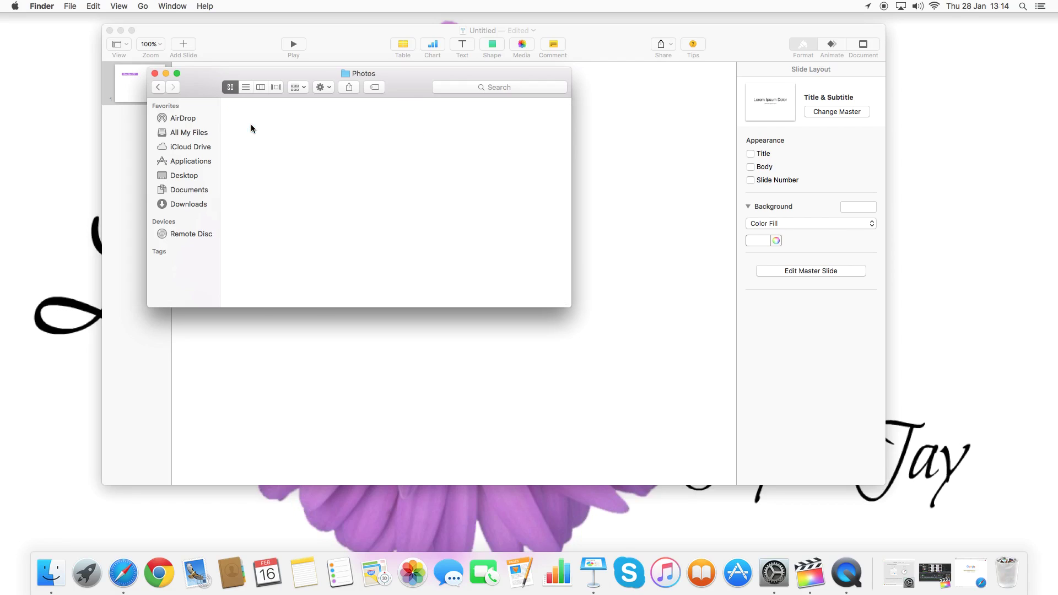
scroll(297, 193, "down", 2)
scroll(314, 213, "up", 2)
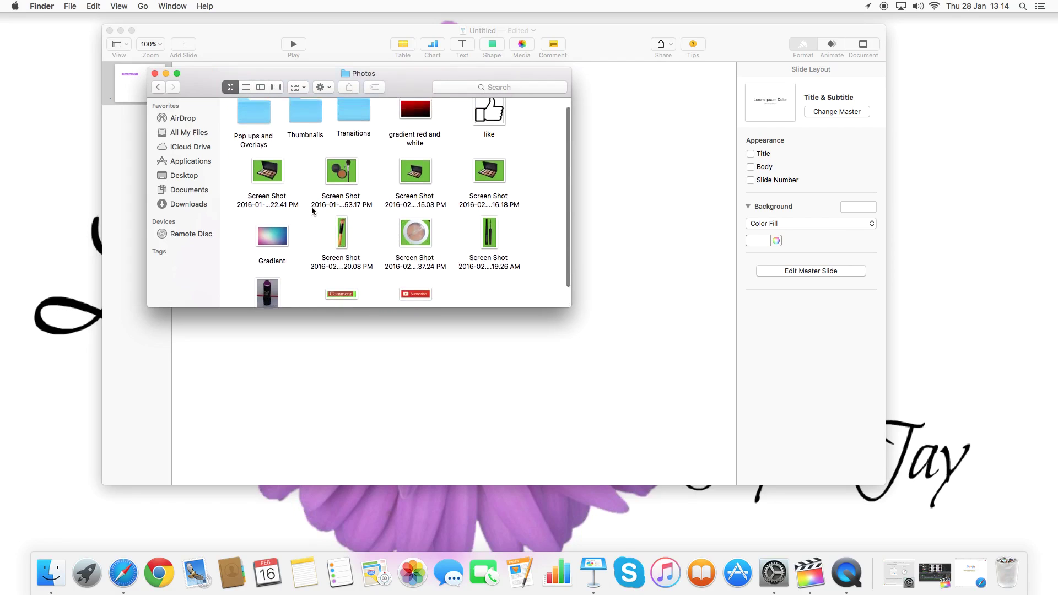
double_click(260, 128)
scroll(286, 176, "down", 1)
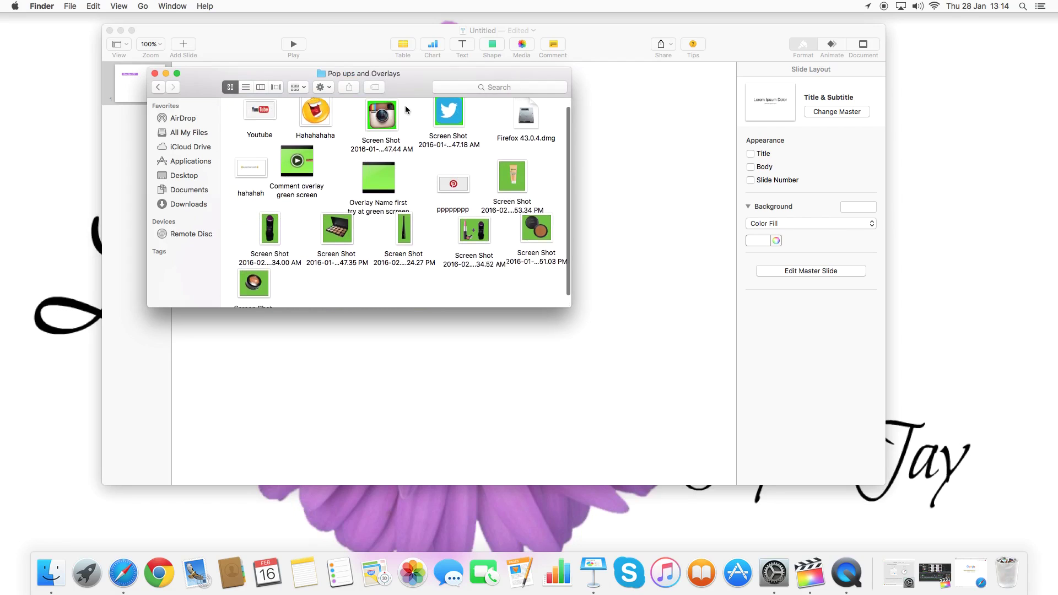
Add the green-background Instagram and Twitter logo images to the slide and close the folder window.
left_click_drag(381, 116, 670, 193)
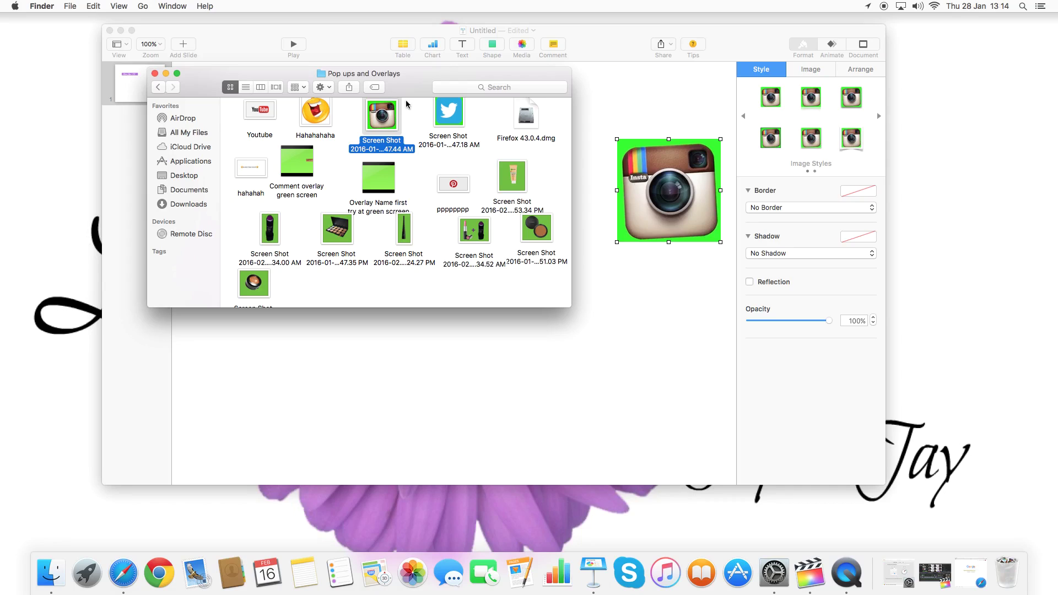
left_click_drag(448, 113, 672, 333)
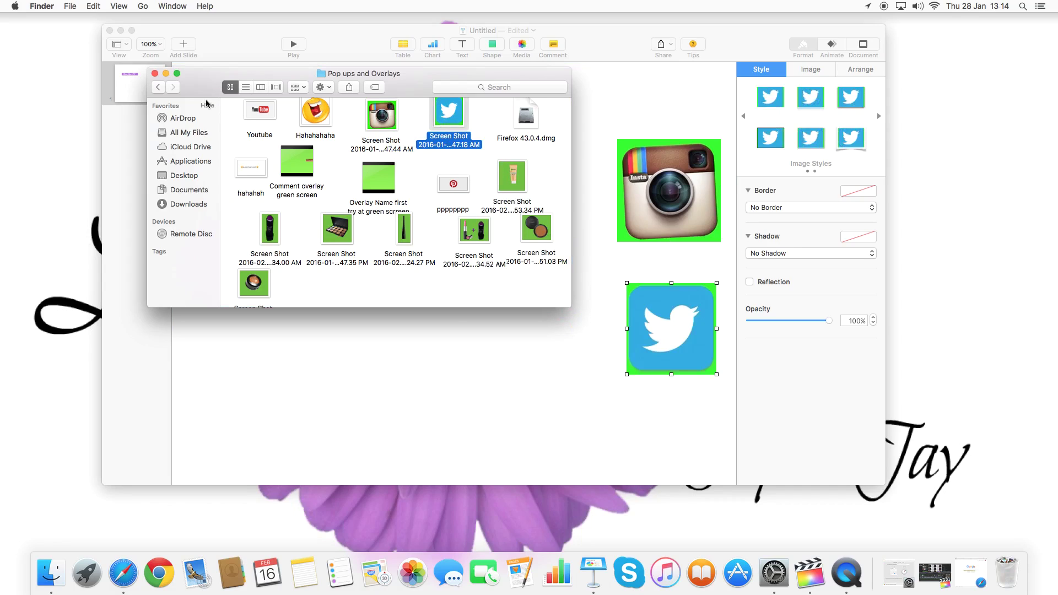
left_click(155, 74)
Enlarge the Instagram and Twitter logos to a similar size and set them apart side by side on the slide.
left_click_drag(621, 205, 479, 183)
left_click_drag(474, 220, 413, 284)
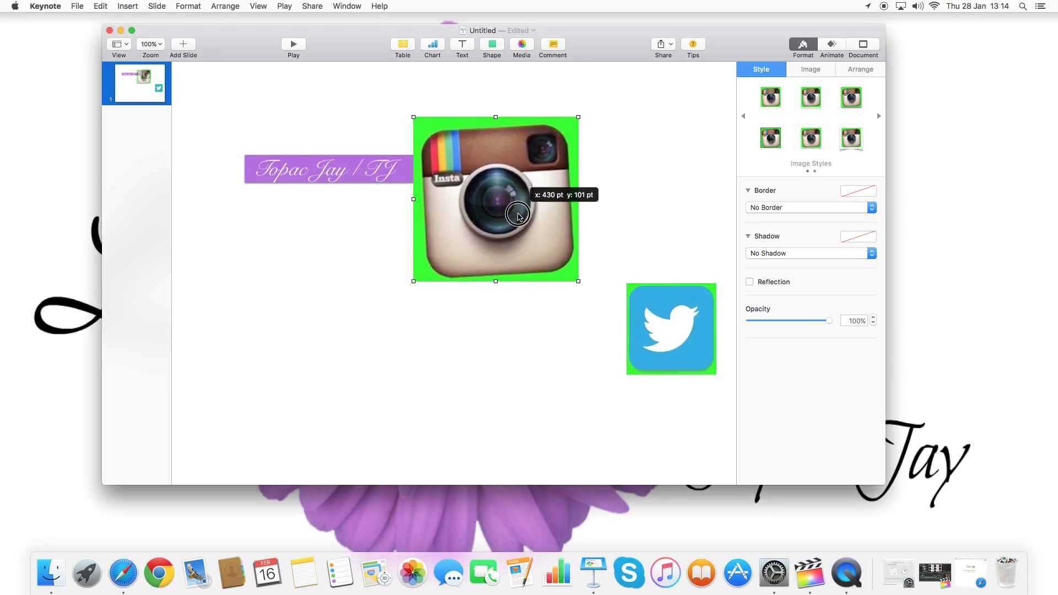
left_click_drag(524, 193, 399, 198)
left_click_drag(666, 299, 597, 137)
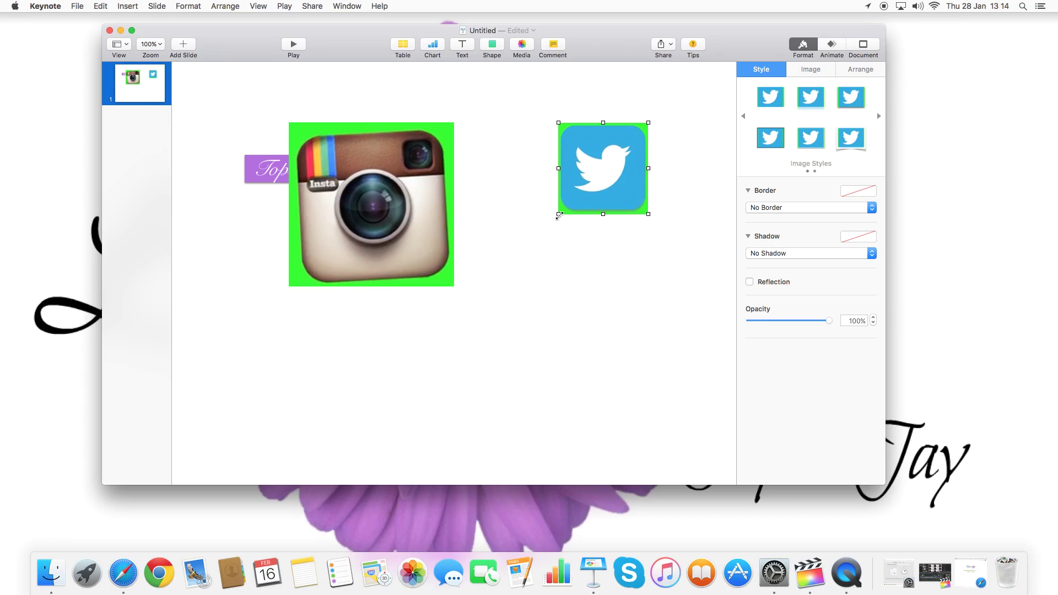
left_click_drag(558, 213, 487, 265)
left_click_drag(547, 244, 573, 236)
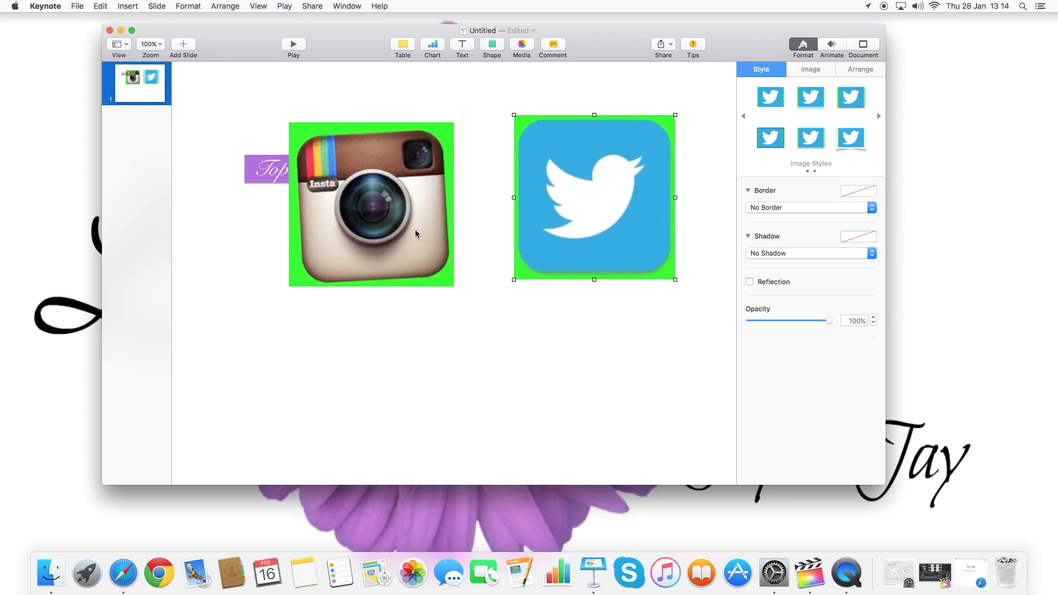
left_click_drag(417, 234, 394, 213)
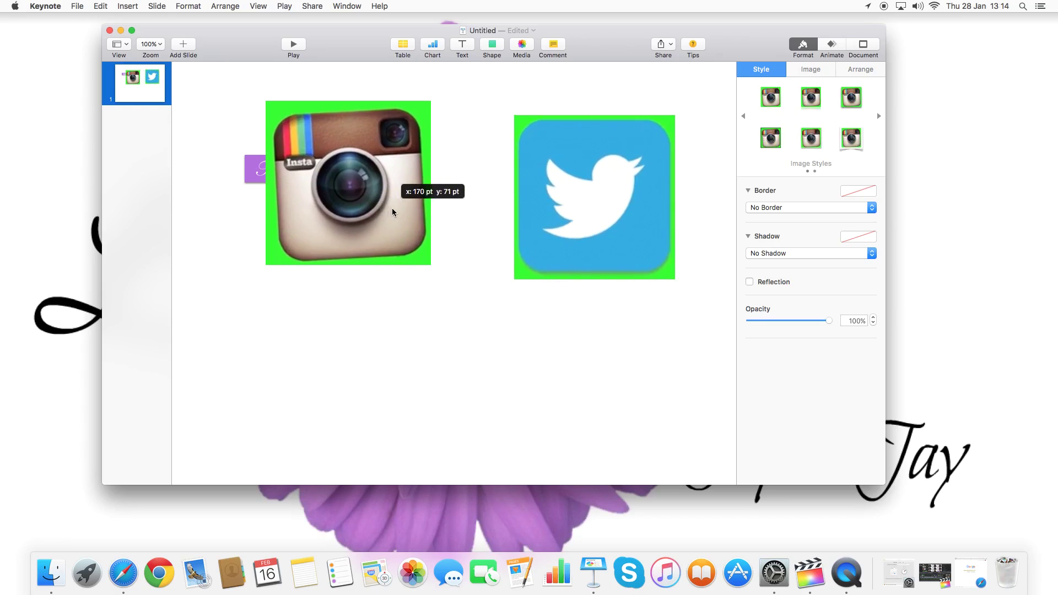
Remove the green background from the Instagram logo with Instant Alpha.
left_click(194, 6)
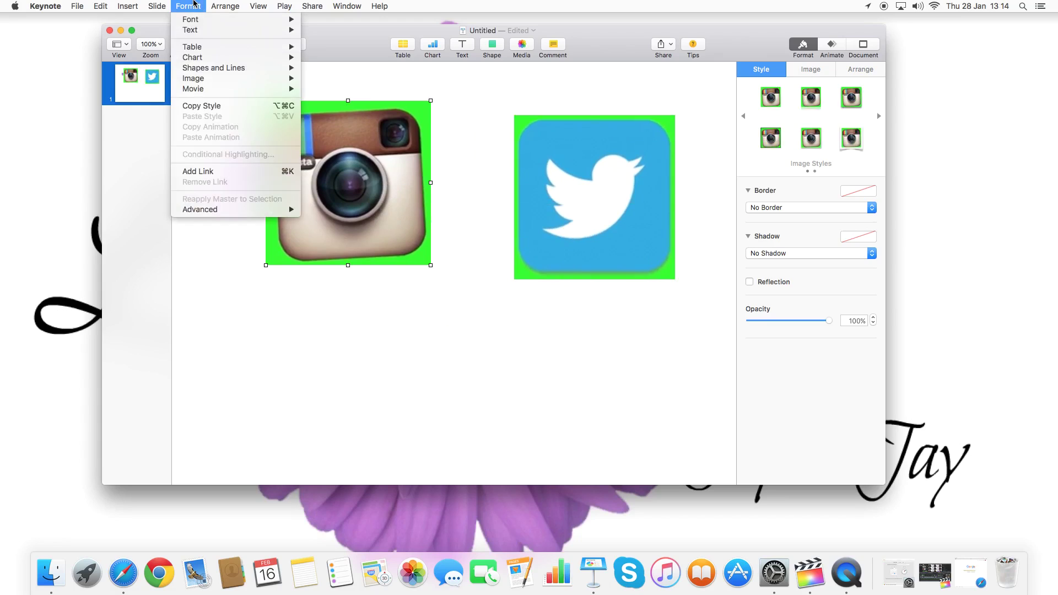
mouse_move(214, 78)
left_click(495, 102)
left_click(345, 131)
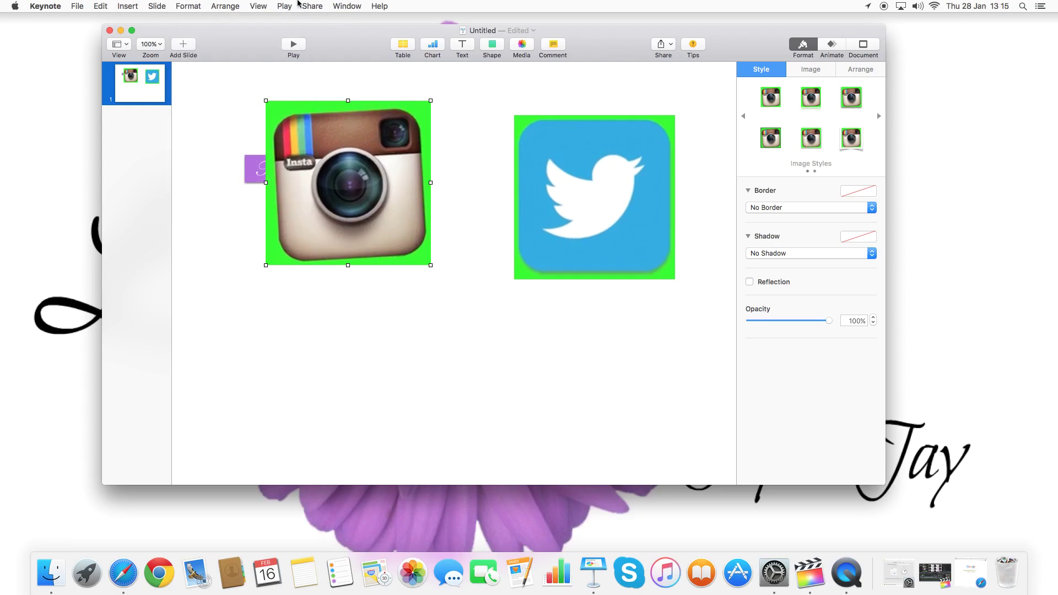
left_click(199, 4)
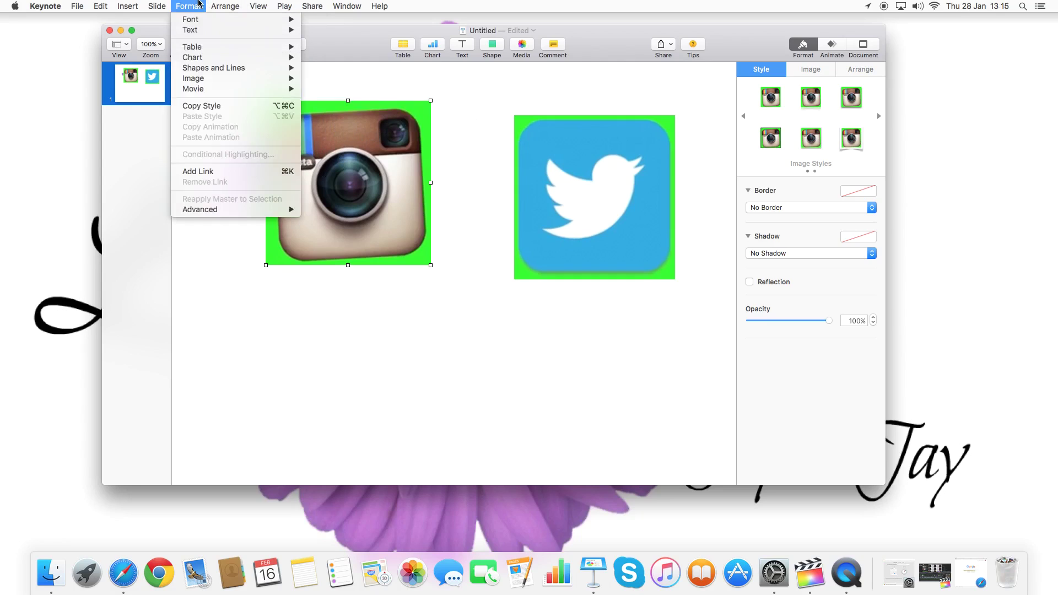
mouse_move(205, 78)
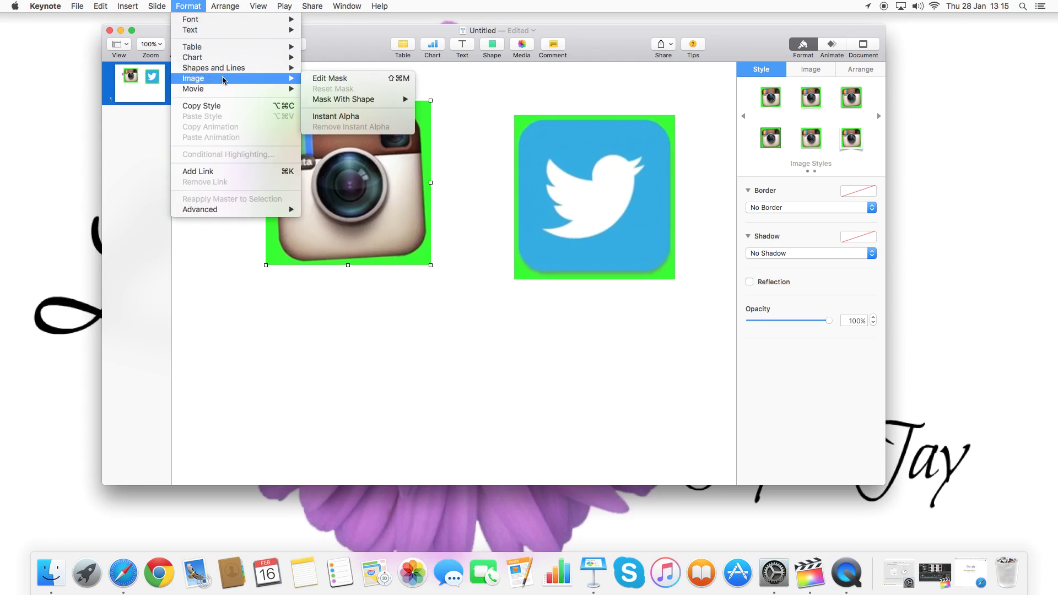
left_click(353, 117)
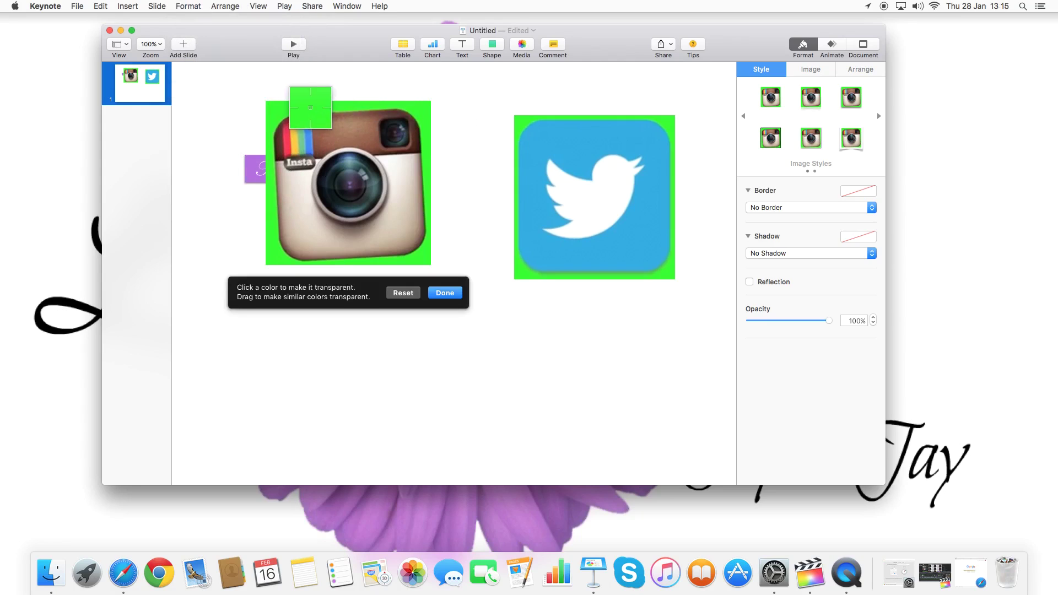
left_click_drag(278, 104, 279, 119)
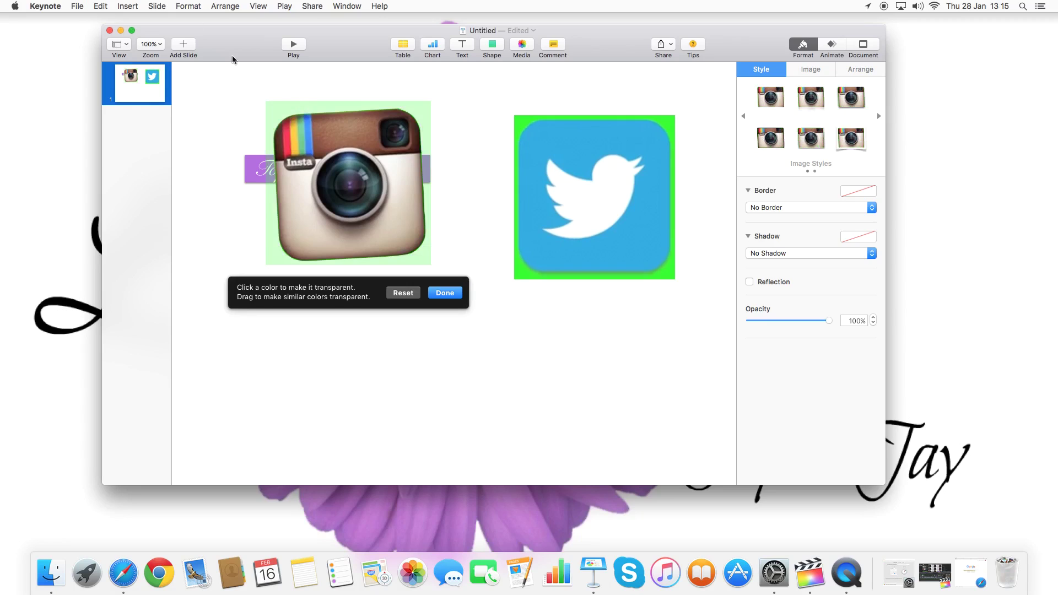
left_click(445, 293)
Make the green background of the Twitter logo transparent with Instant Alpha.
left_click(638, 152)
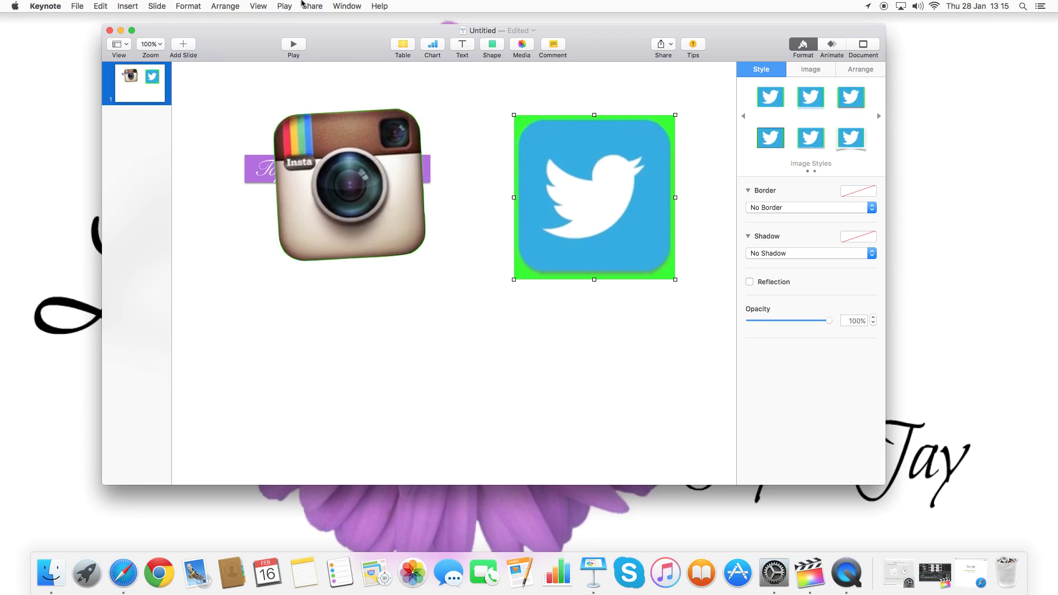
left_click(189, 6)
mouse_move(247, 78)
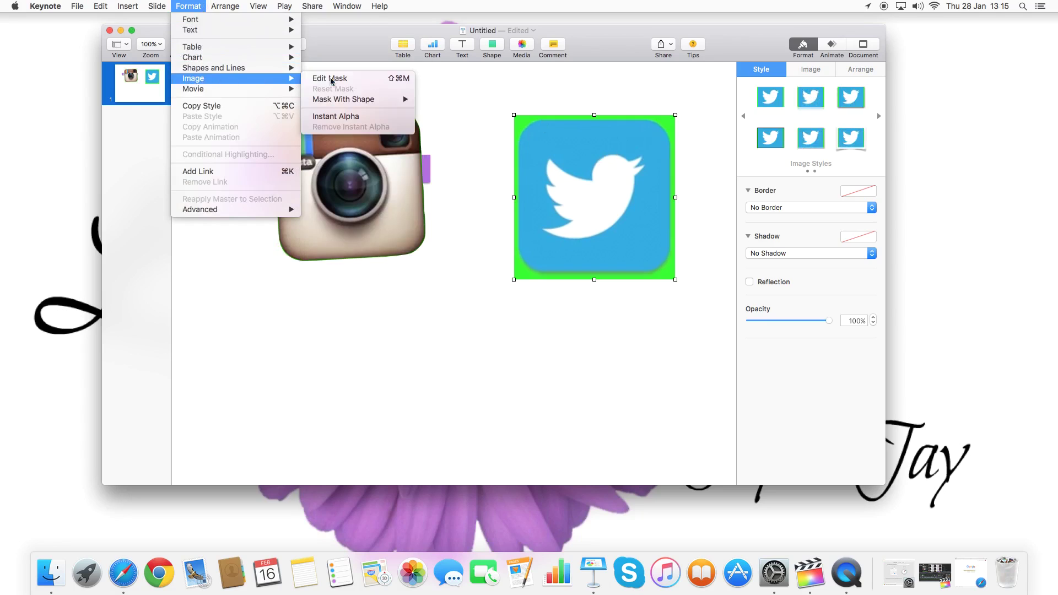
left_click(336, 117)
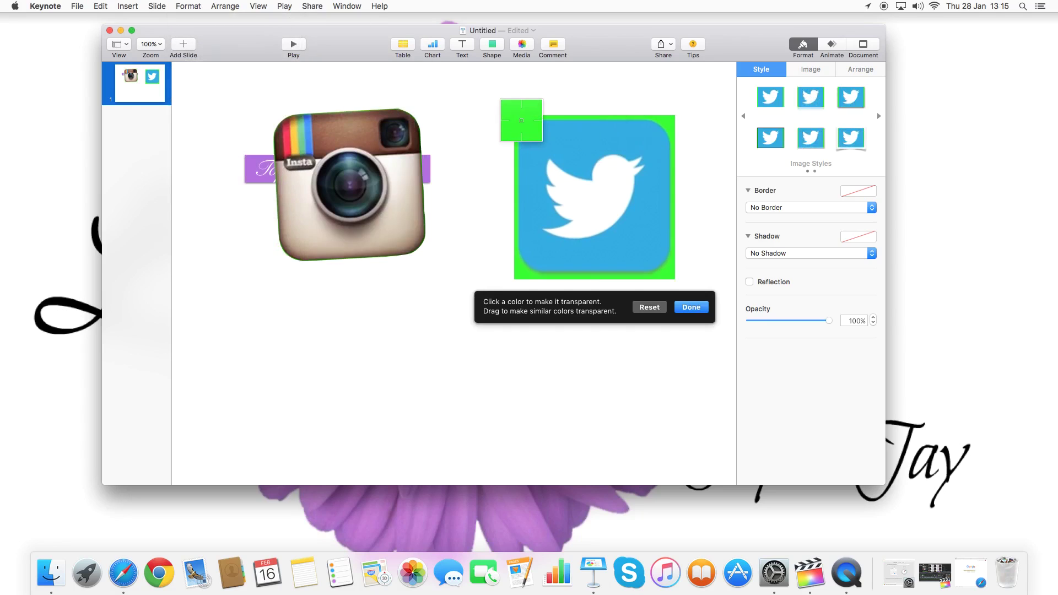
left_click_drag(521, 120, 540, 168)
left_click(691, 307)
Shrink the Instagram logo to a small icon, rotate it slightly to straighten it, and place it just above the purple bar's right end.
left_click(330, 165)
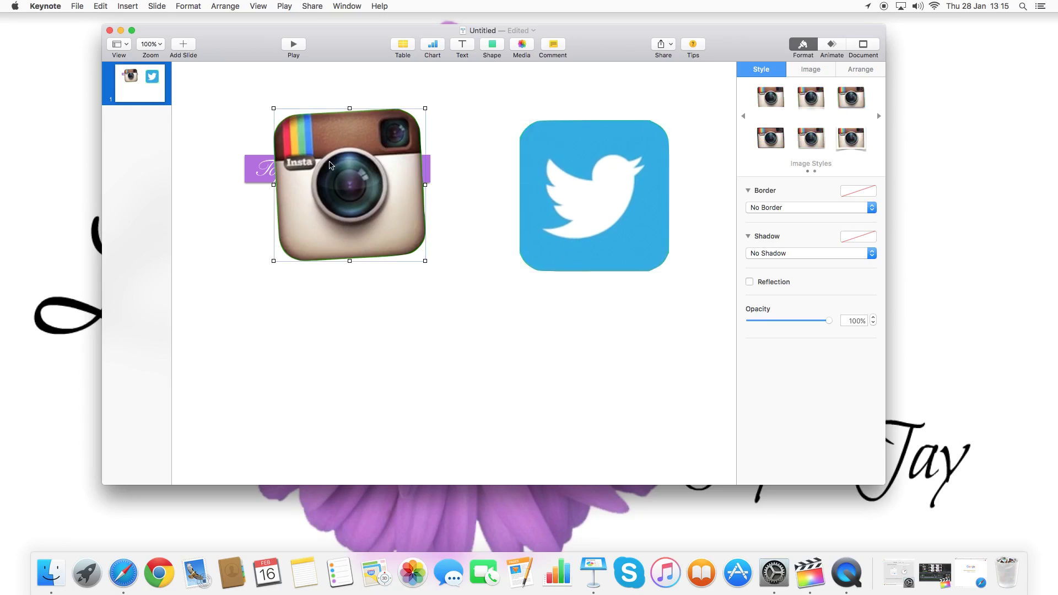
left_click_drag(424, 260, 347, 194)
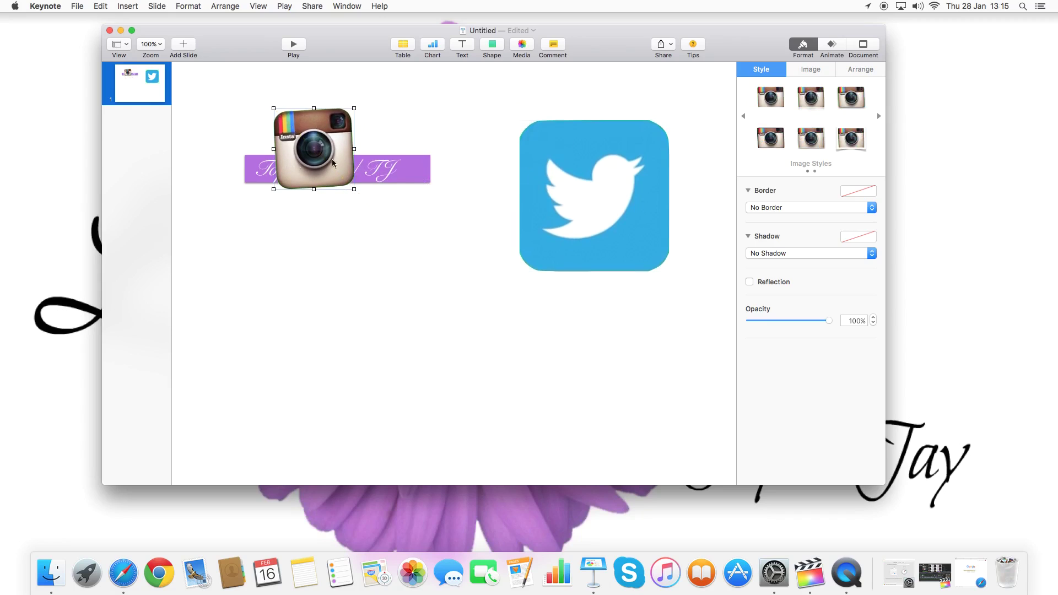
left_click(823, 70)
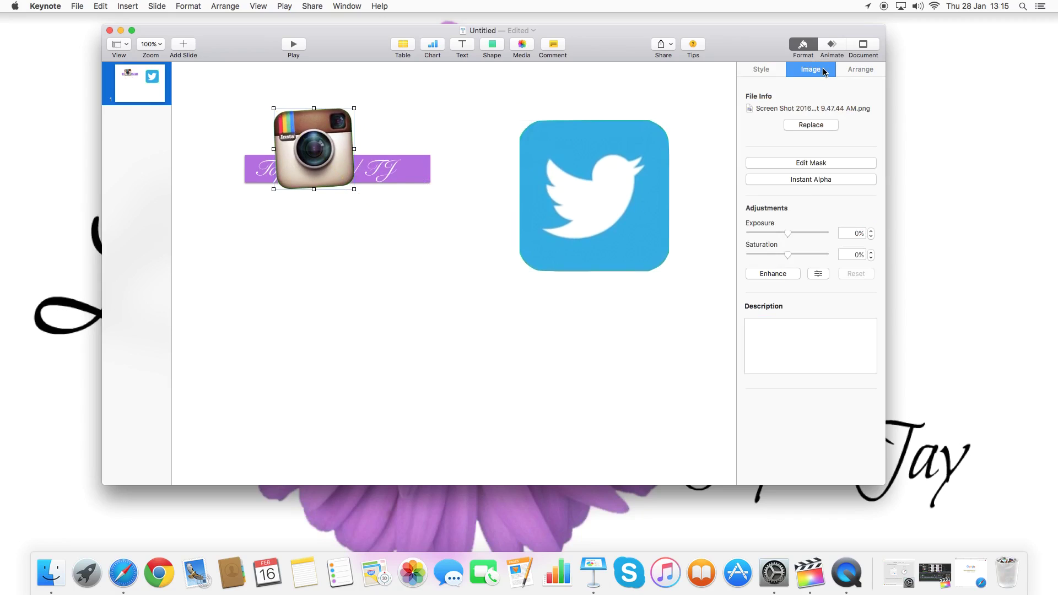
left_click(861, 71)
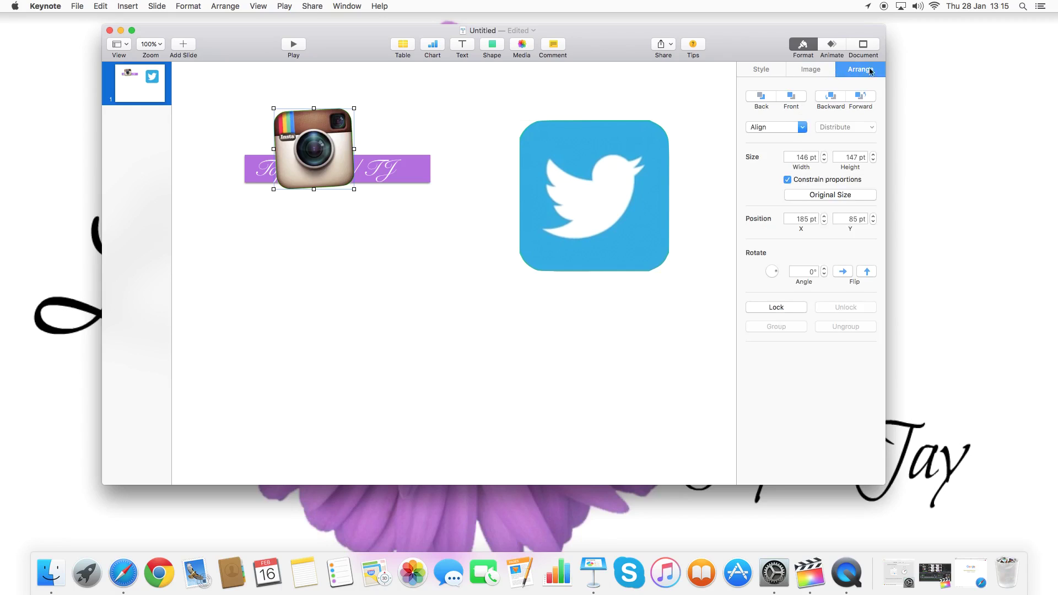
left_click_drag(778, 271, 775, 272)
left_click(604, 237)
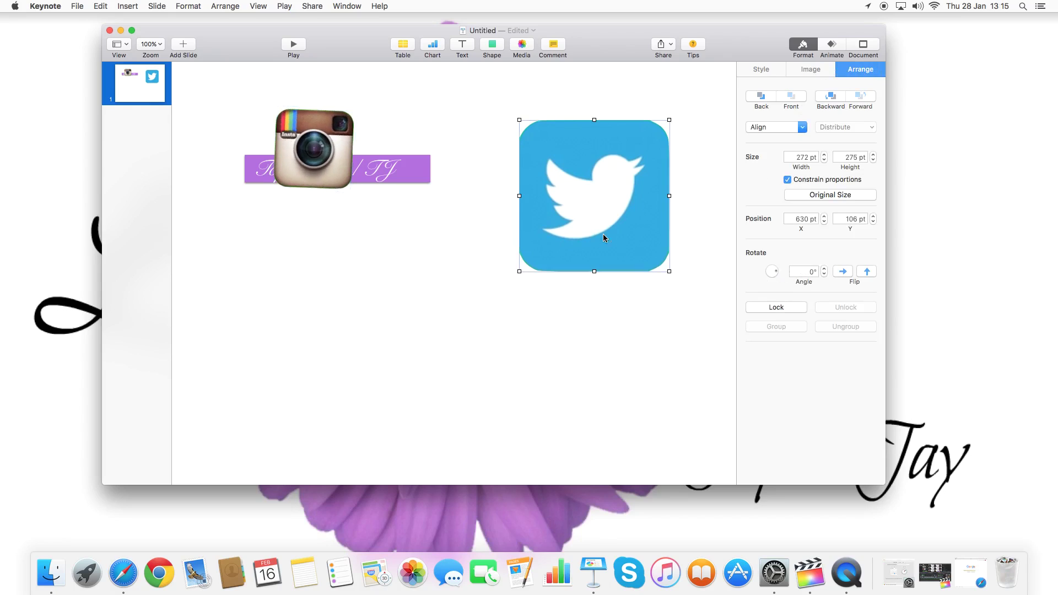
left_click_drag(316, 154, 419, 166)
left_click_drag(458, 203, 415, 155)
Shrink the Twitter logo to about 59 by 59 pt.
left_click(362, 168)
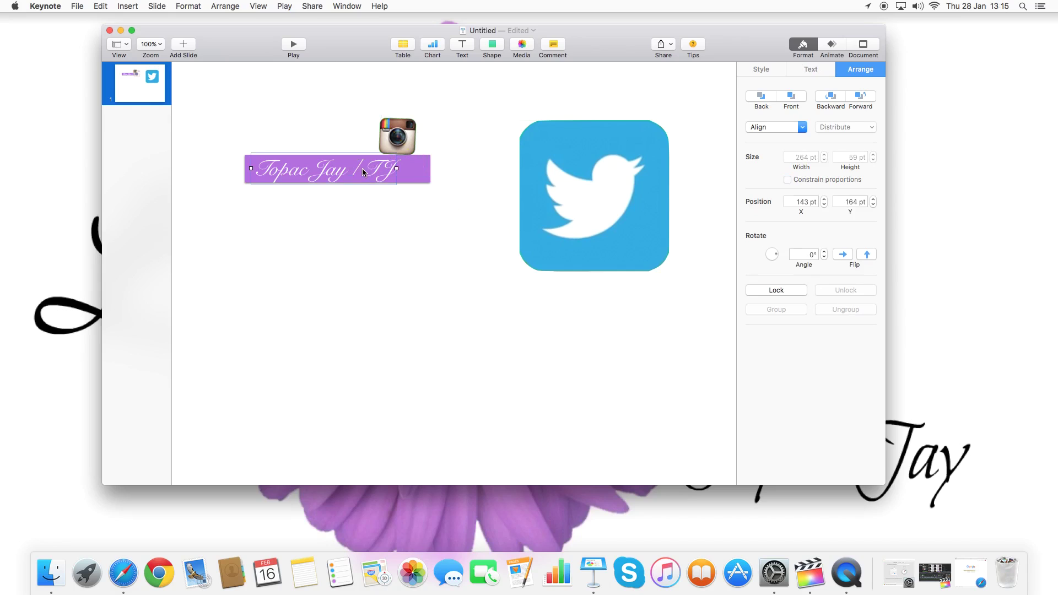
left_click(631, 202)
left_click_drag(669, 270, 552, 153)
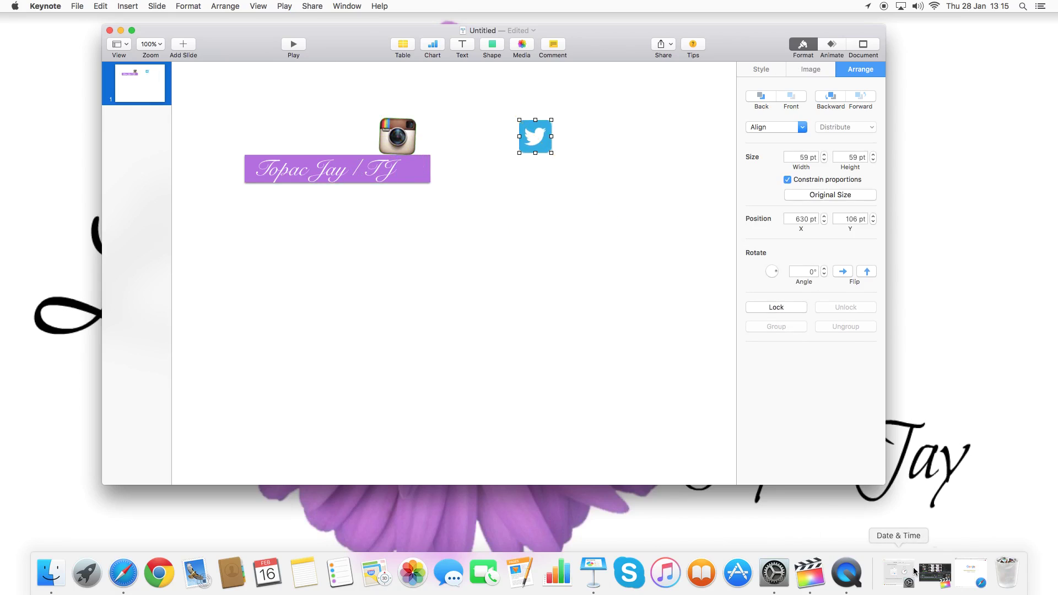
Switch to Final Cut Pro to check the existing name overlay in the video, and return to the Keynote slide.
left_click(935, 573)
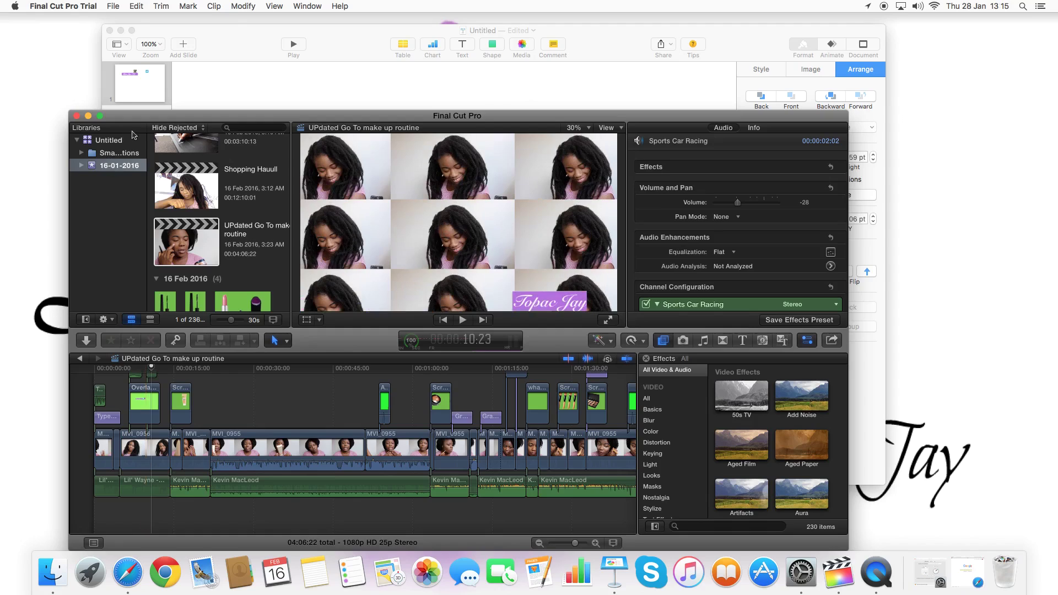
left_click(88, 116)
left_click(350, 170)
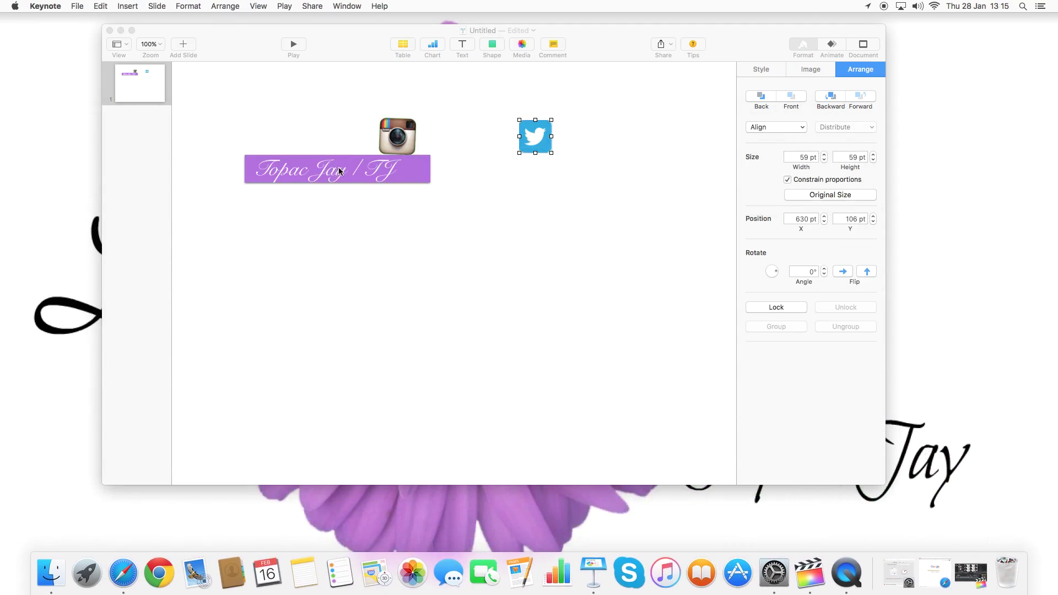
Narrow the caption's text box on the purple bar to about 223 pt wide.
double_click(356, 177)
key("Escape")
key("Escape")
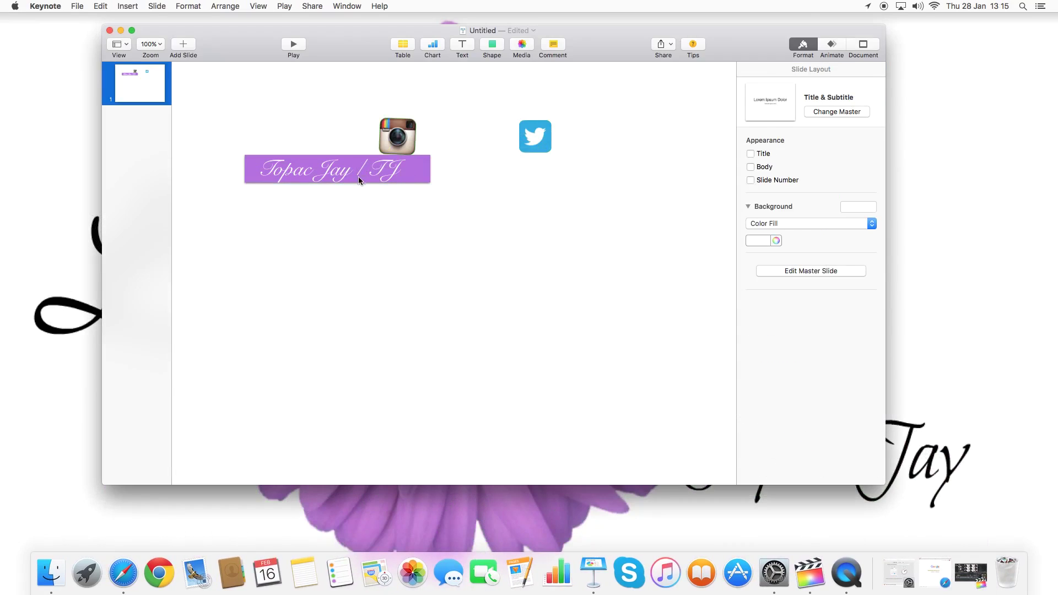
left_click(411, 175)
left_click_drag(401, 168, 378, 169)
Set the whole caption to 34 pt and make it bold.
triple_click(342, 172)
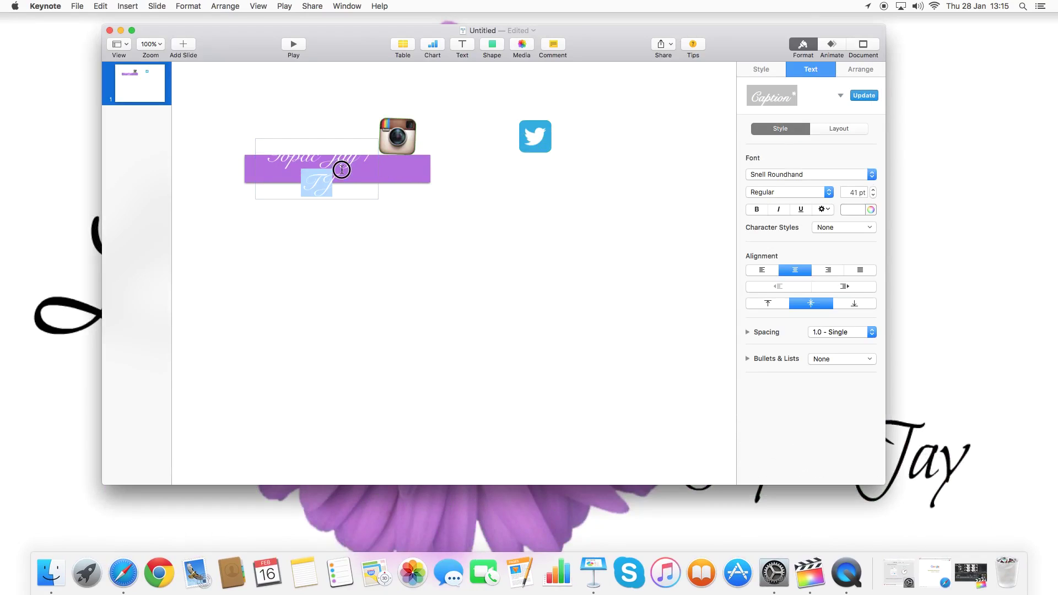
left_click(873, 196)
left_click(874, 197)
left_click(874, 197)
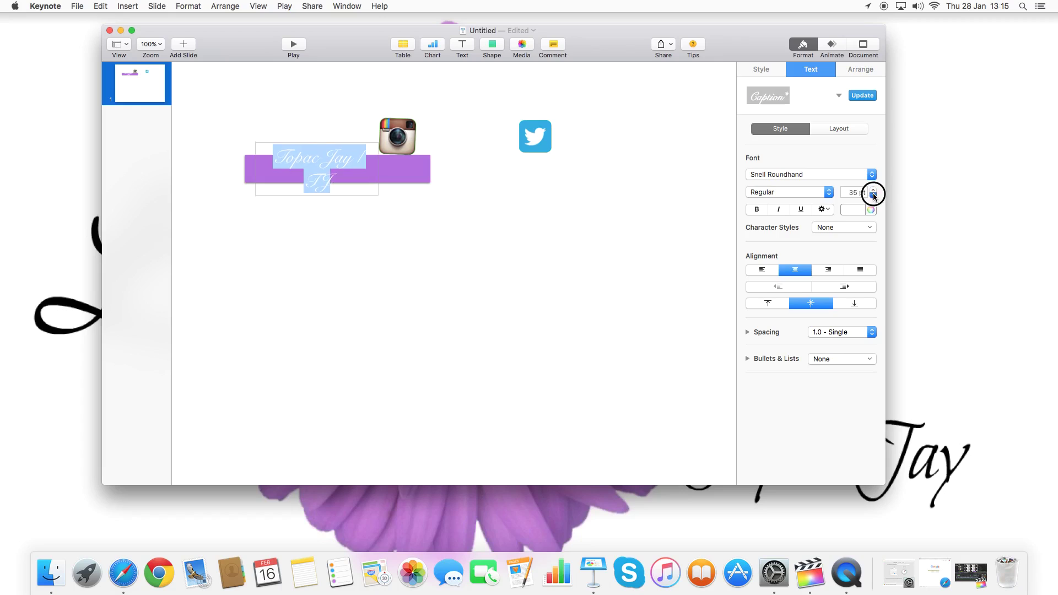
left_click(874, 197)
left_click(873, 197)
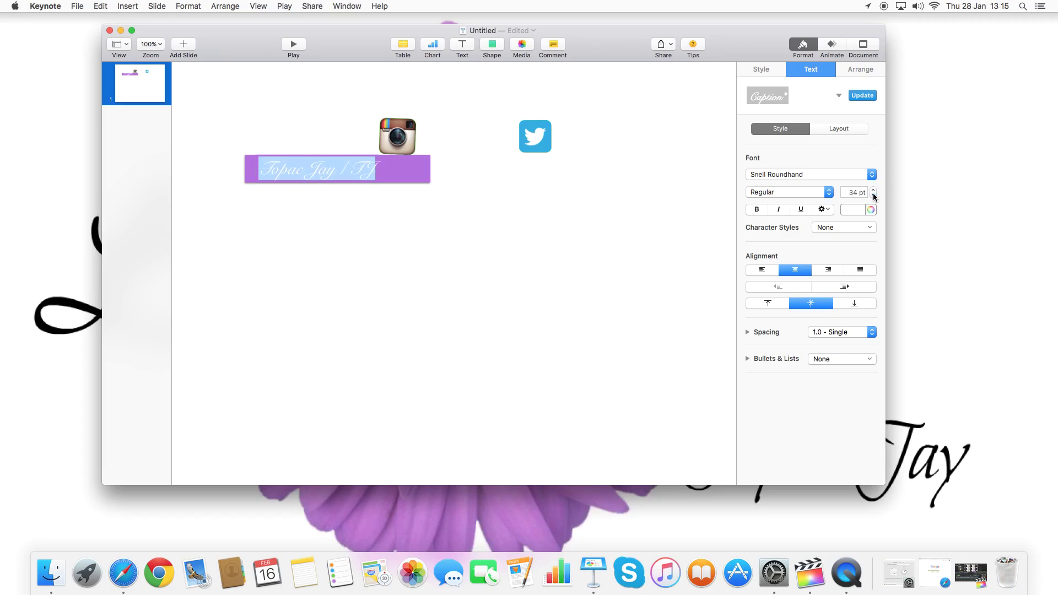
left_click(757, 209)
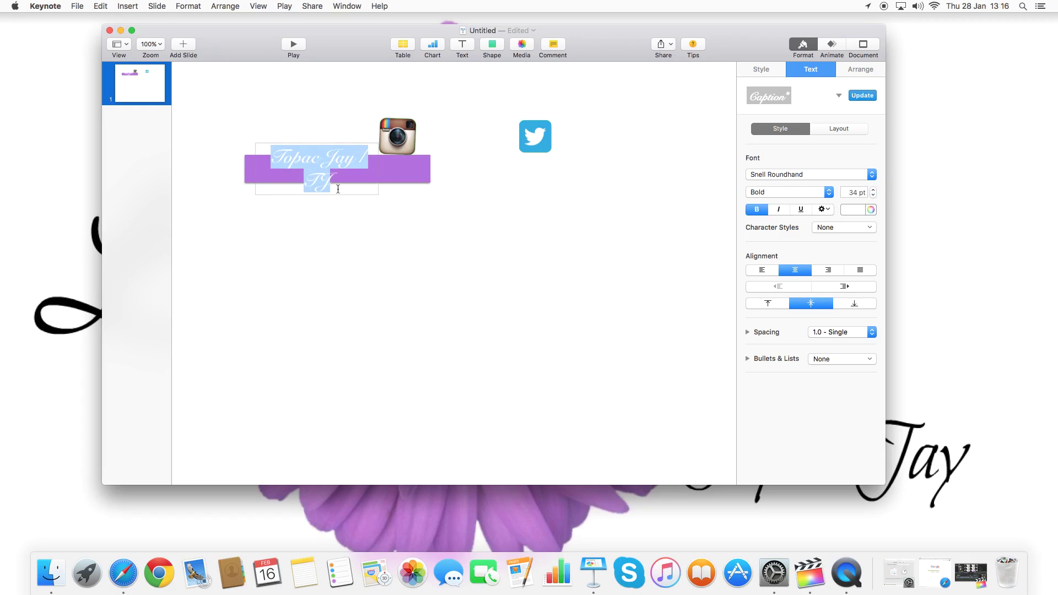
left_click(335, 241)
Adjust the caption's text box so the bold text fits on one line starting at the purple bar's left edge.
left_click(320, 178)
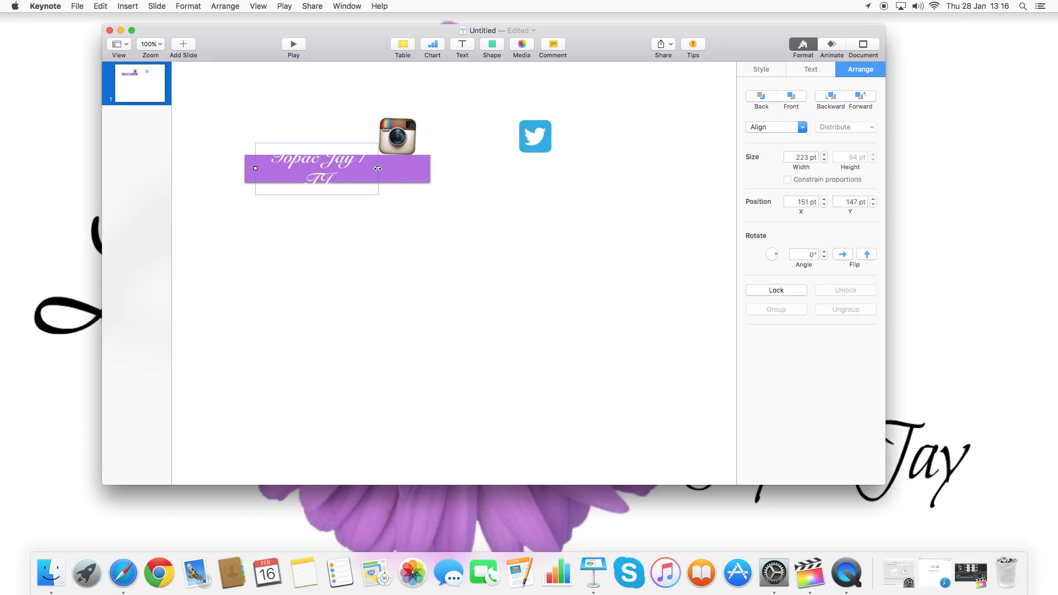
left_click_drag(377, 168, 345, 172)
left_click(357, 208)
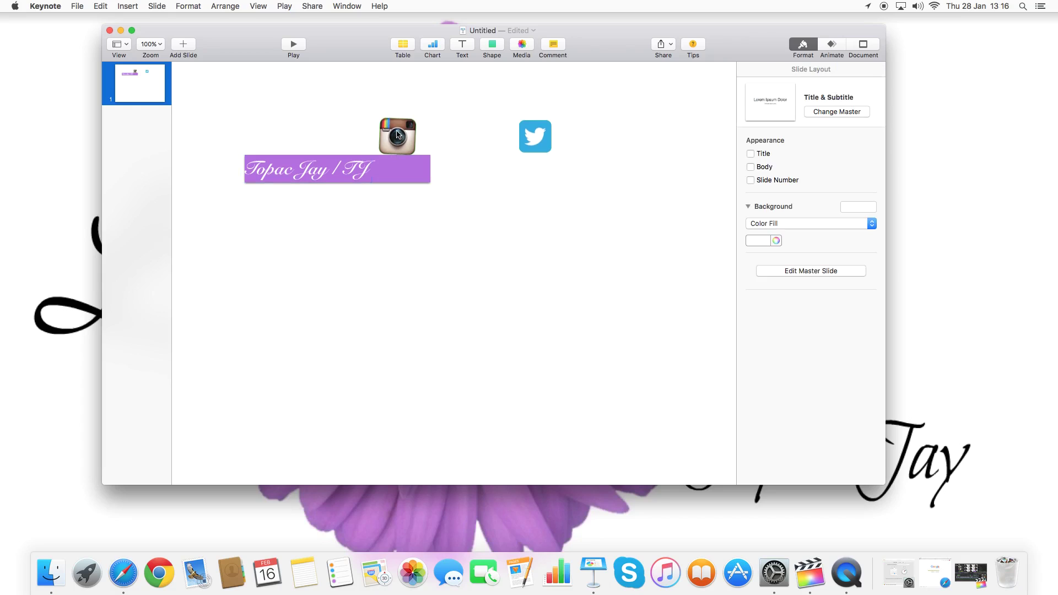
Scale down the Instagram and Twitter logos and place them side by side at the right end of the purple bar.
left_click_drag(398, 135, 402, 175)
left_click_drag(534, 137, 416, 160)
left_click(448, 178)
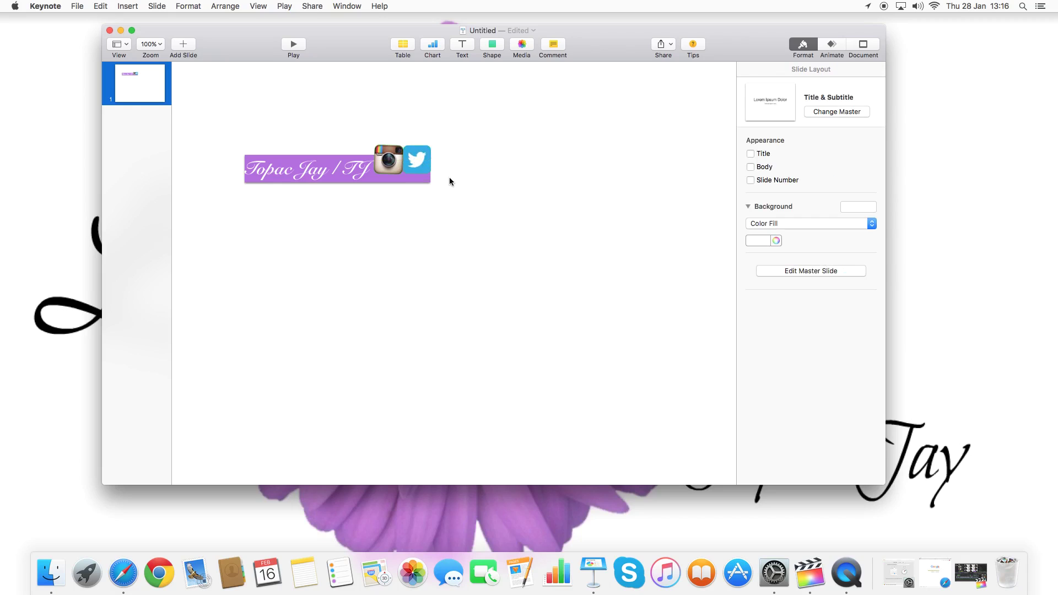
Switch to Final Cut Pro, play the part of the makeup video containing the name overlay, and minimize the window again.
left_click(259, 186)
left_click(240, 122)
left_click(971, 573)
left_click(135, 376)
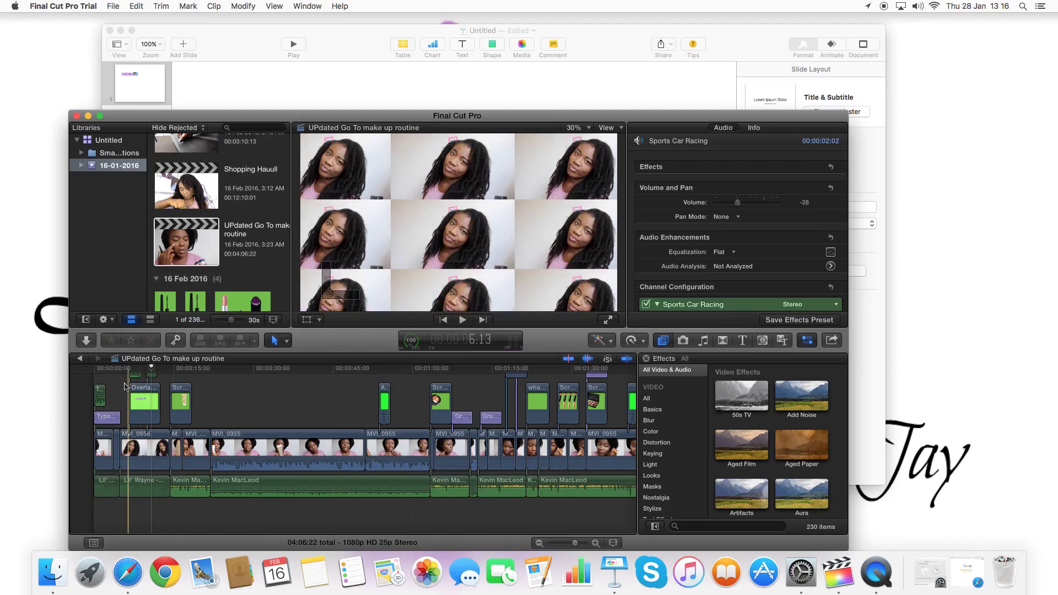
left_click(463, 320)
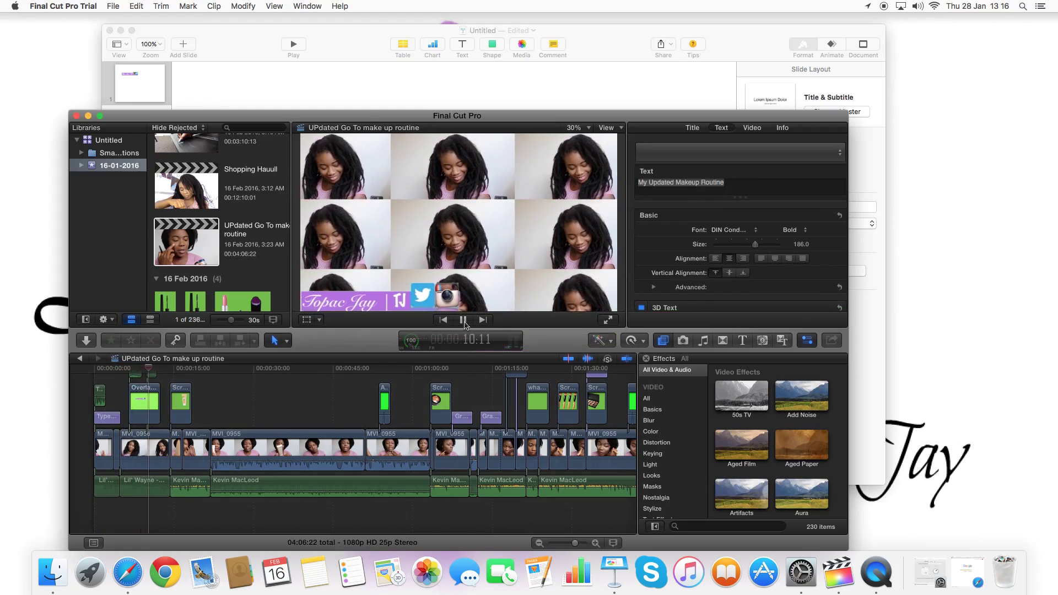
key("space")
left_click(89, 116)
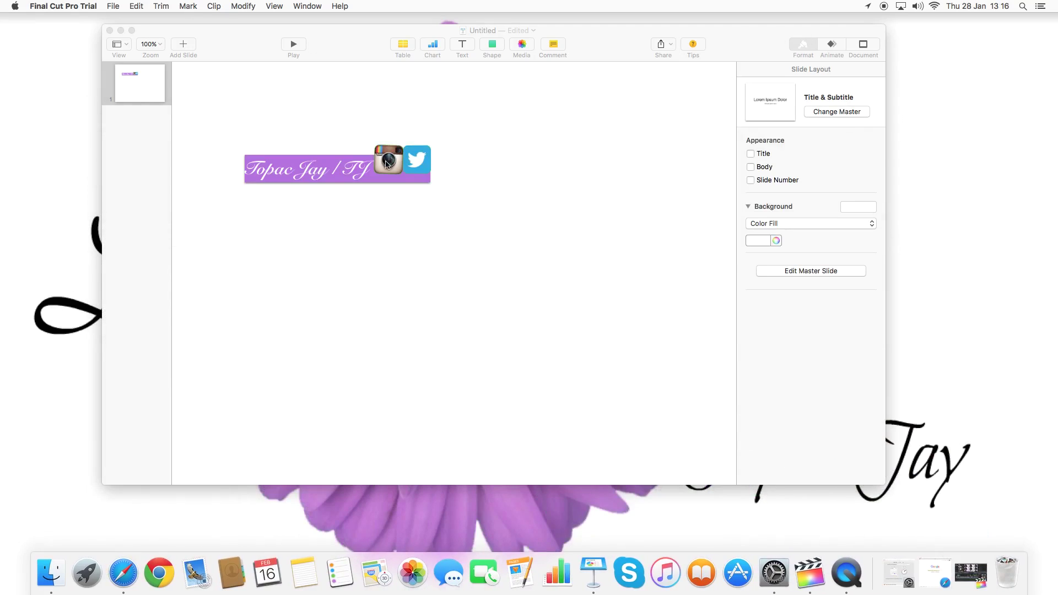
Select the purple bar, the caption and both logos together and group them into one object.
left_click(311, 168)
left_click(392, 179)
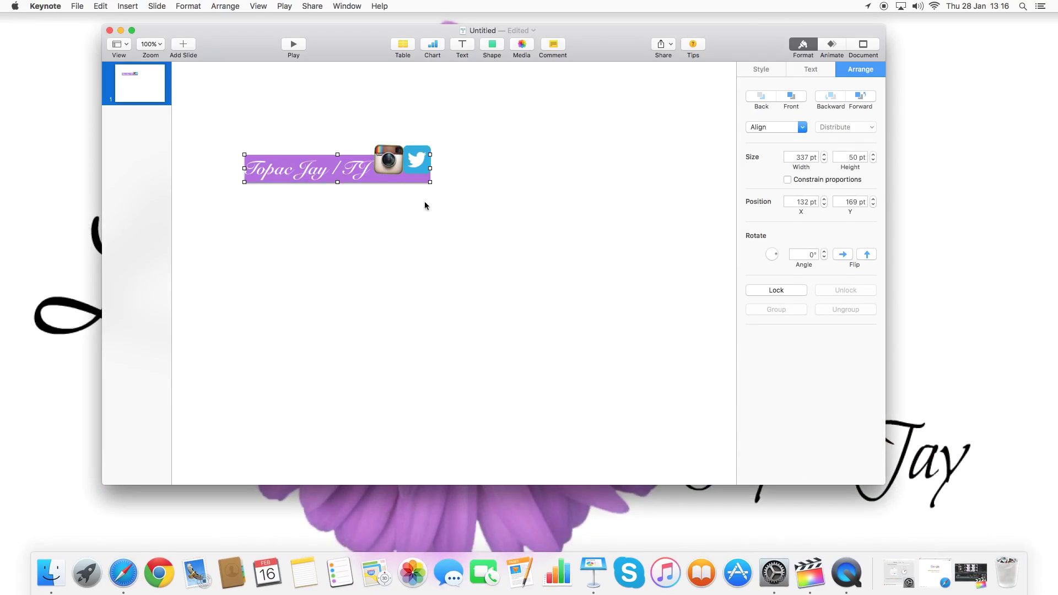
left_click(424, 188)
left_click(420, 181)
left_click(838, 47)
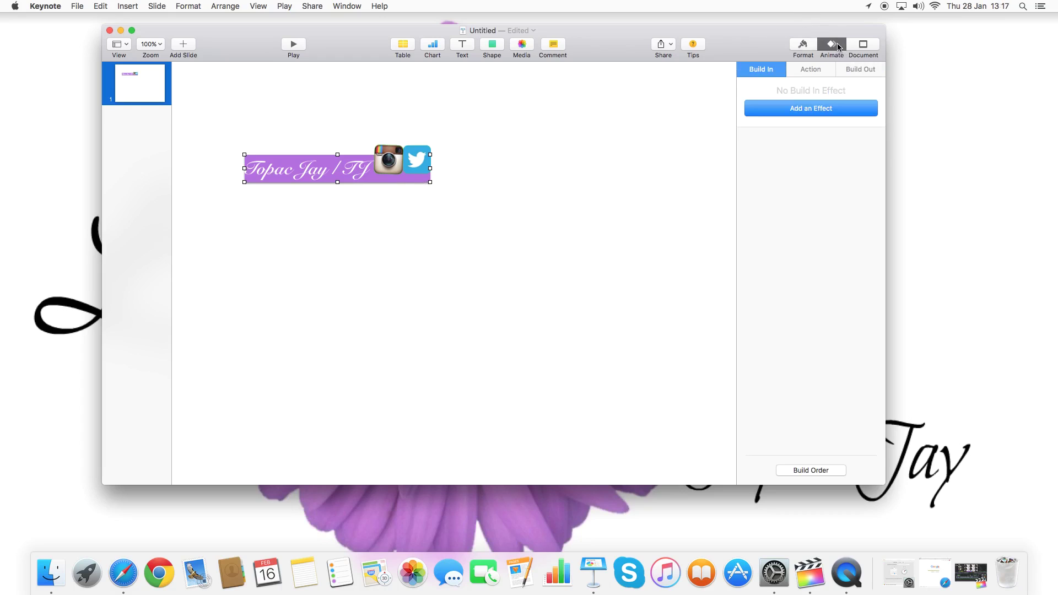
left_click(556, 181)
left_click_drag(225, 150, 473, 200)
left_click(299, 248)
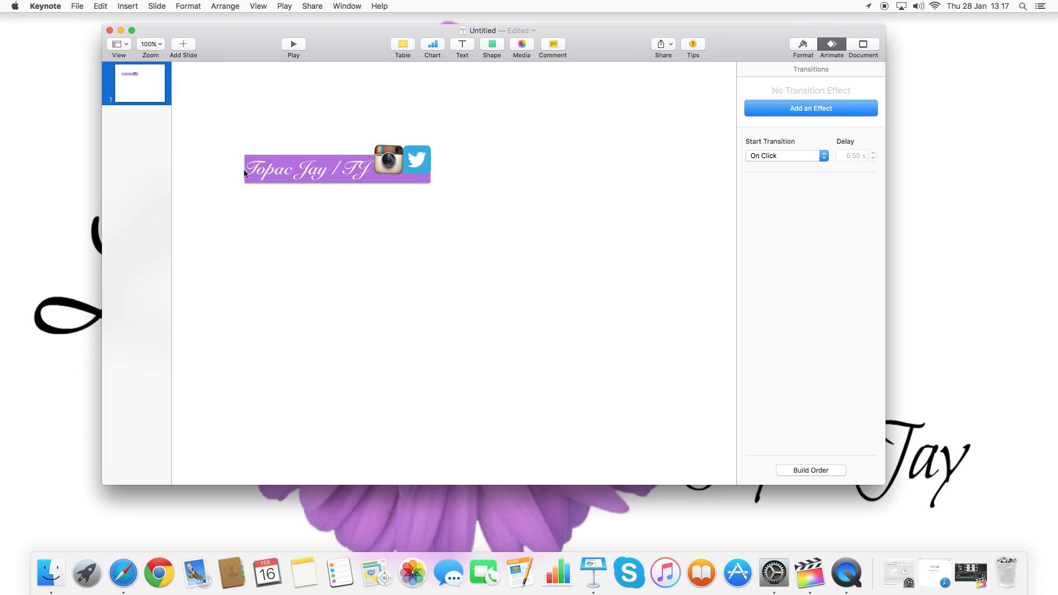
left_click_drag(234, 149, 448, 182)
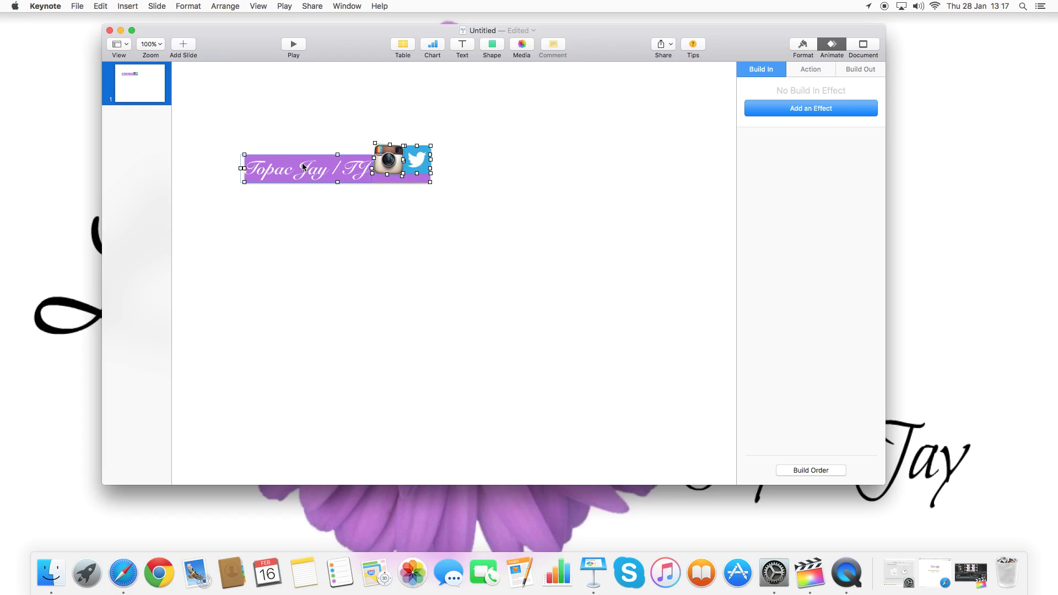
right_click(302, 167)
left_click(326, 172)
Preview the Fade and Scale, Wipe, and Drift and Scale build-in effects on the grouped overlay.
left_click(797, 110)
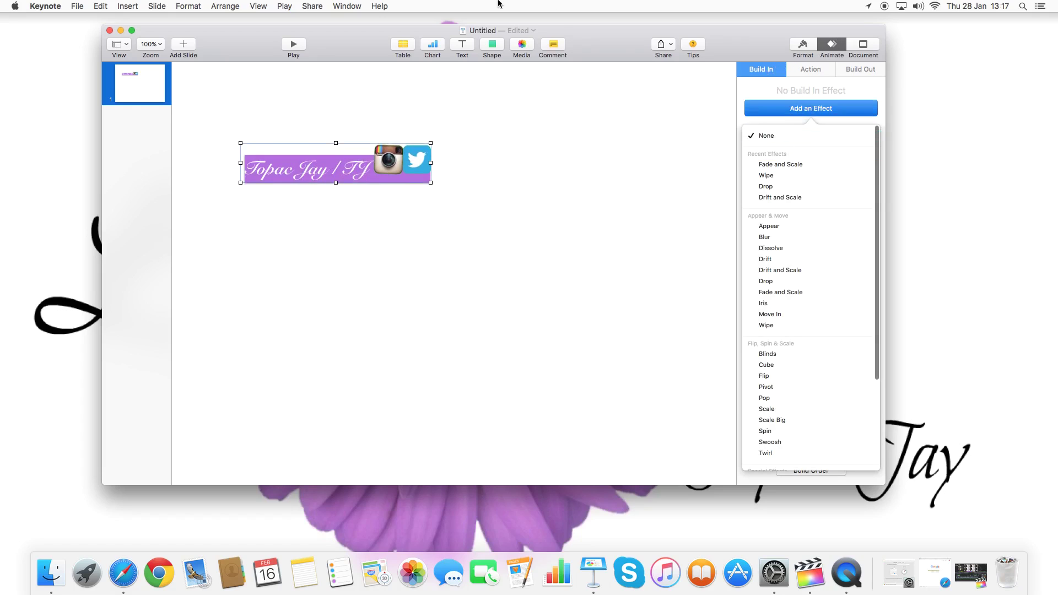
left_click(861, 166)
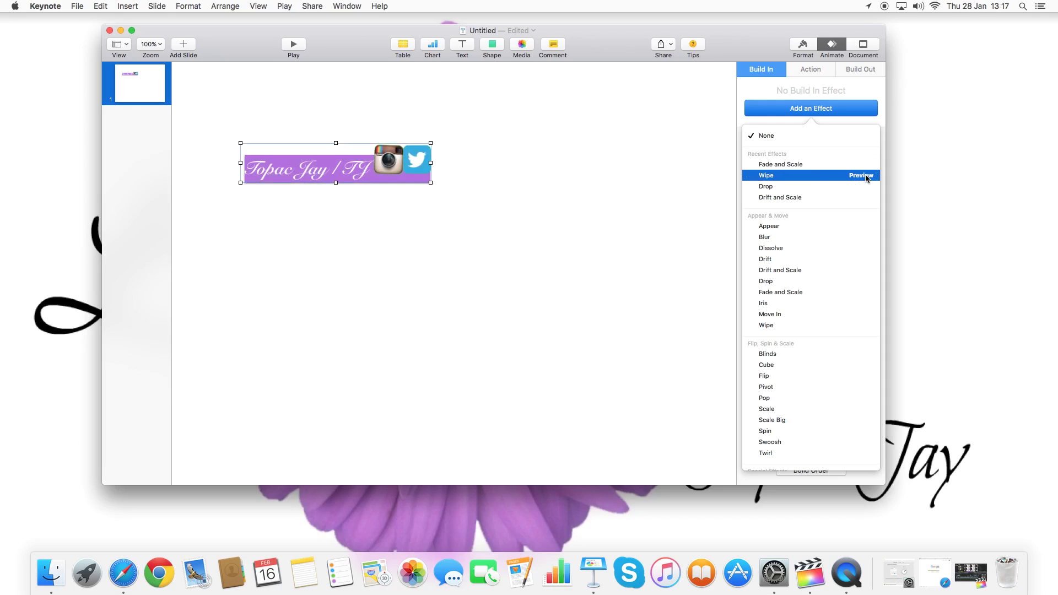
left_click(865, 176)
left_click(869, 198)
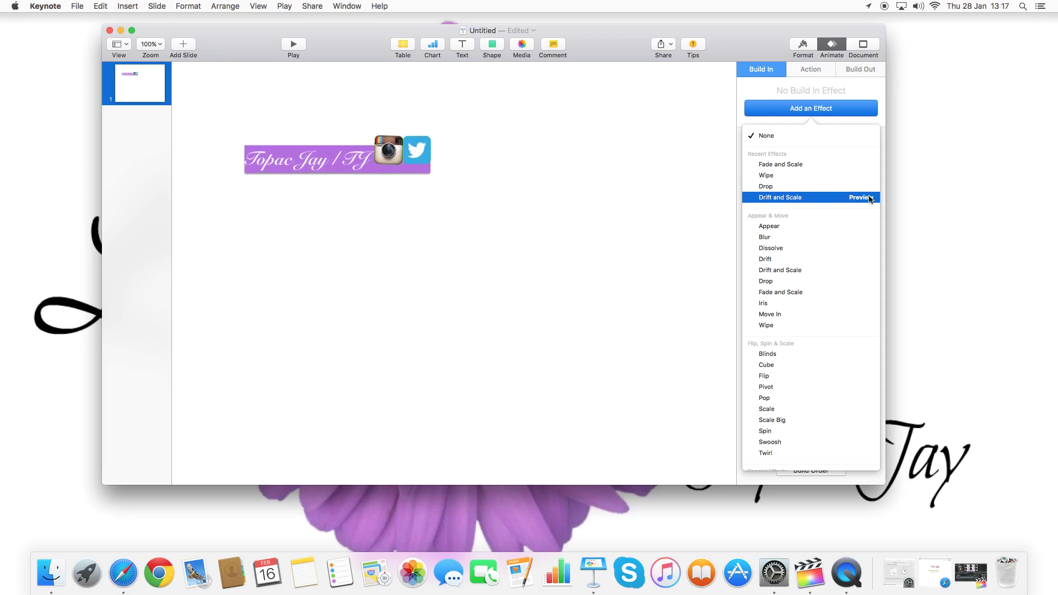
left_click(861, 197)
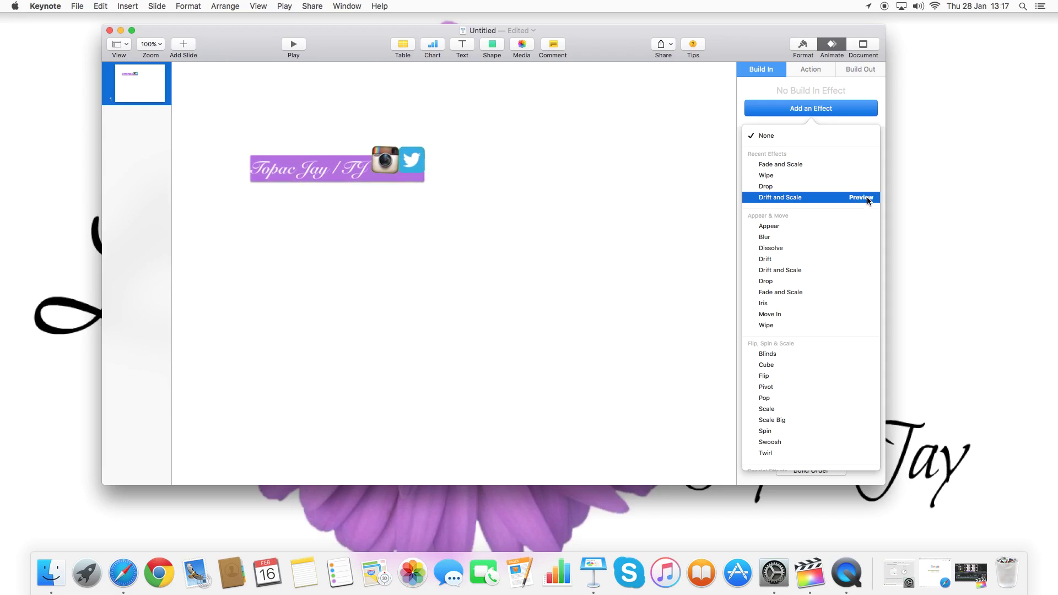
left_click(862, 197)
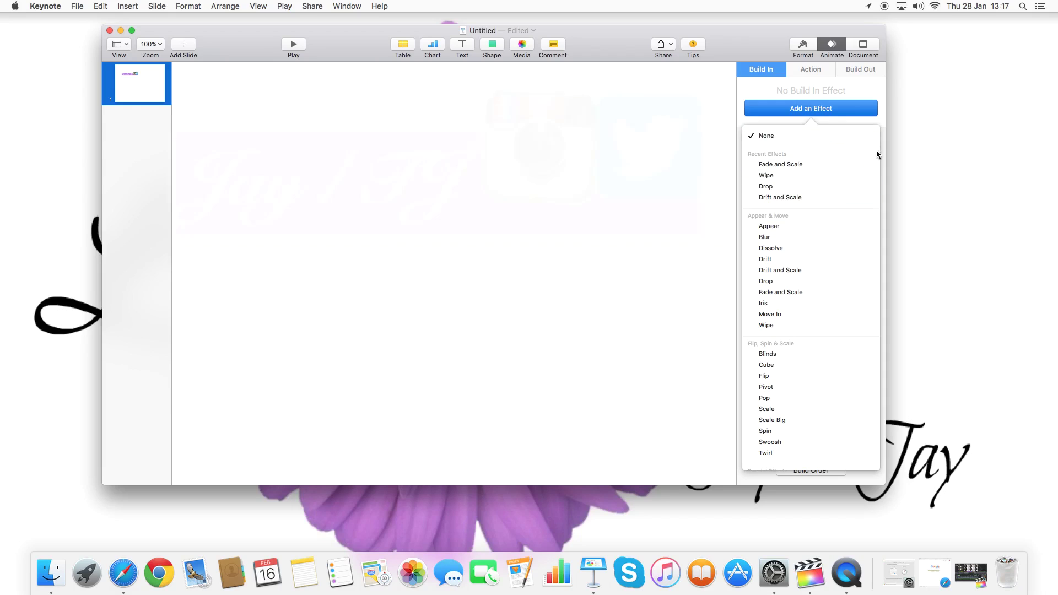
Preview the Move In effect and apply it as the grouped overlay's build-in animation.
left_click(863, 316)
left_click(807, 319)
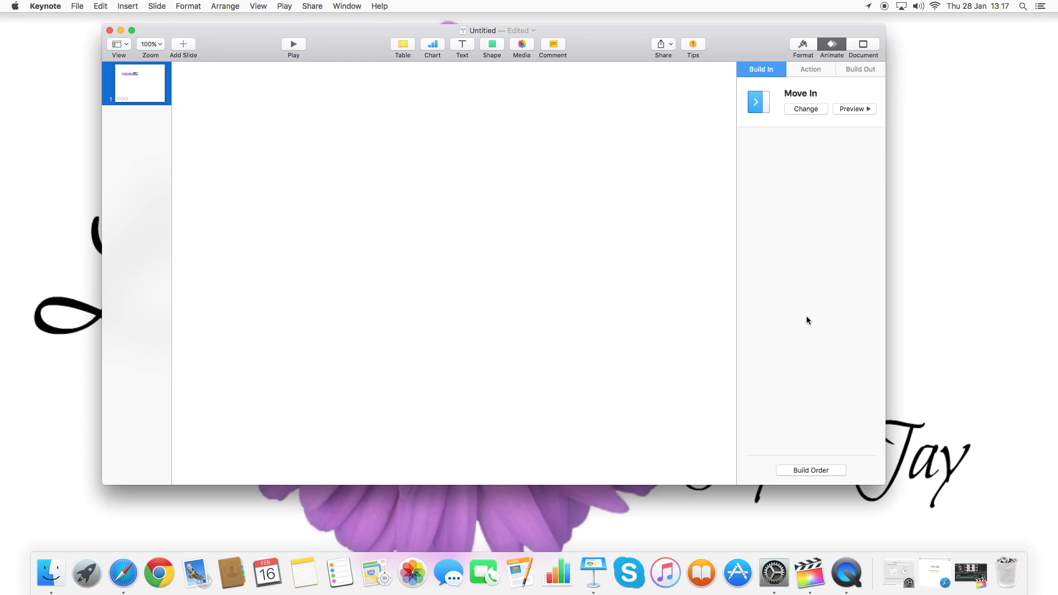
left_click(220, 114)
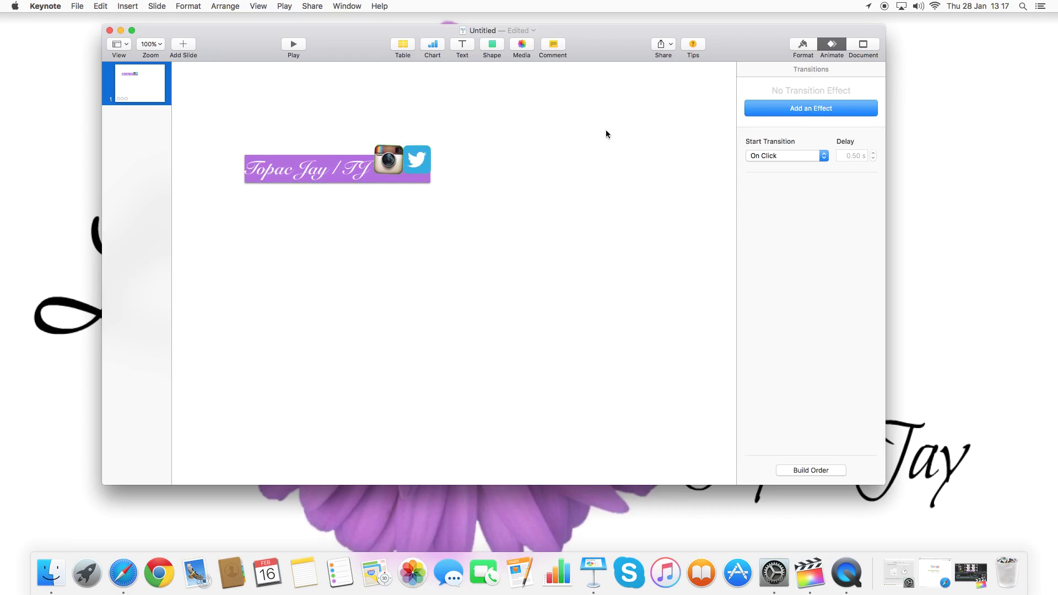
Set the slide's transition to start automatically and play the slideshow to check the animation.
left_click(765, 159)
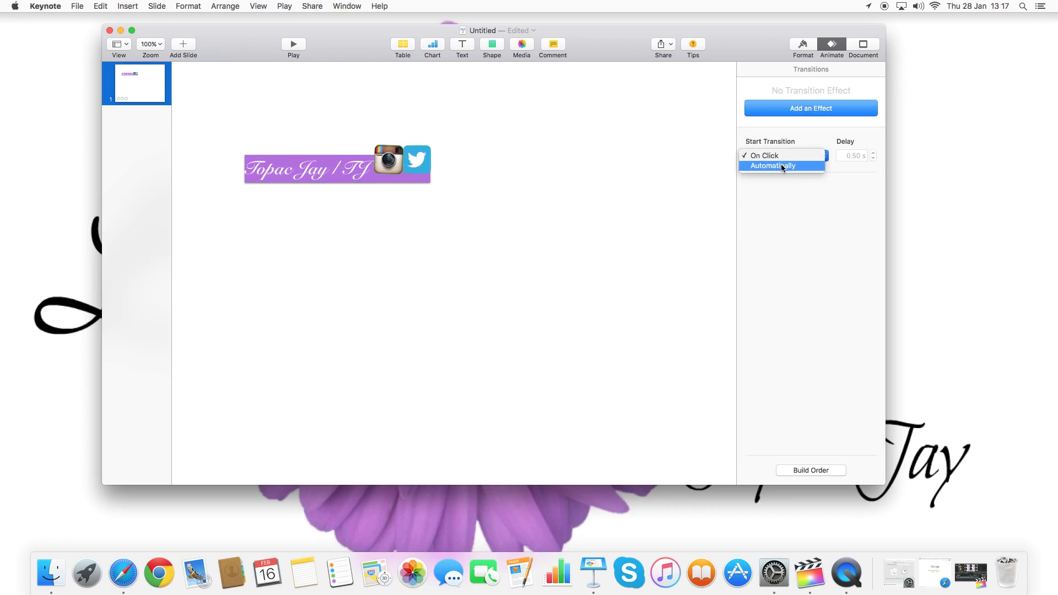
left_click(780, 167)
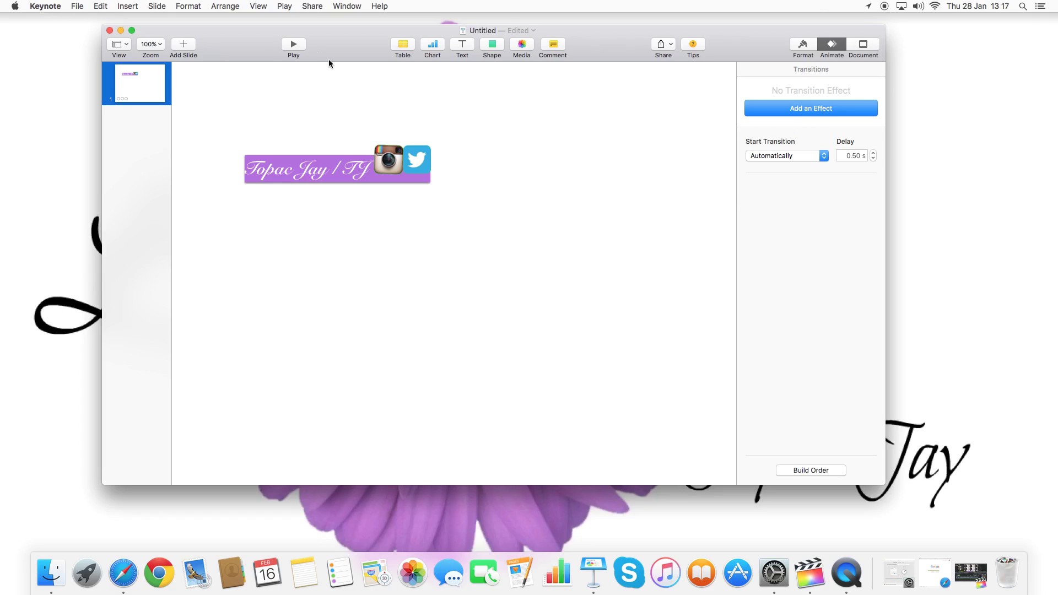
left_click(292, 44)
left_click_drag(231, 43, 181, 41)
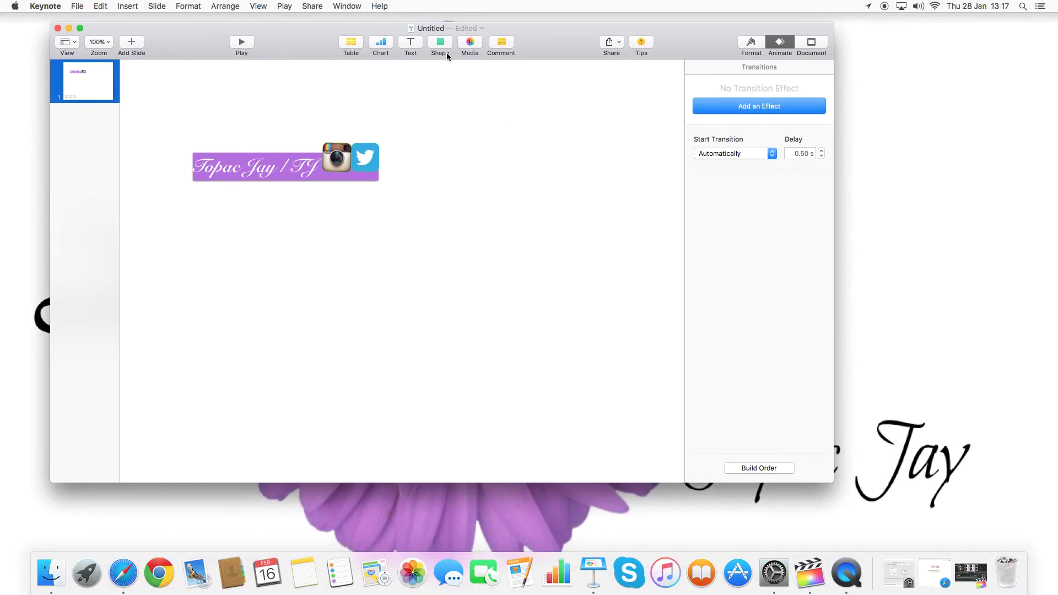
Change the slide background's color fill to the light green swatch.
left_click(750, 48)
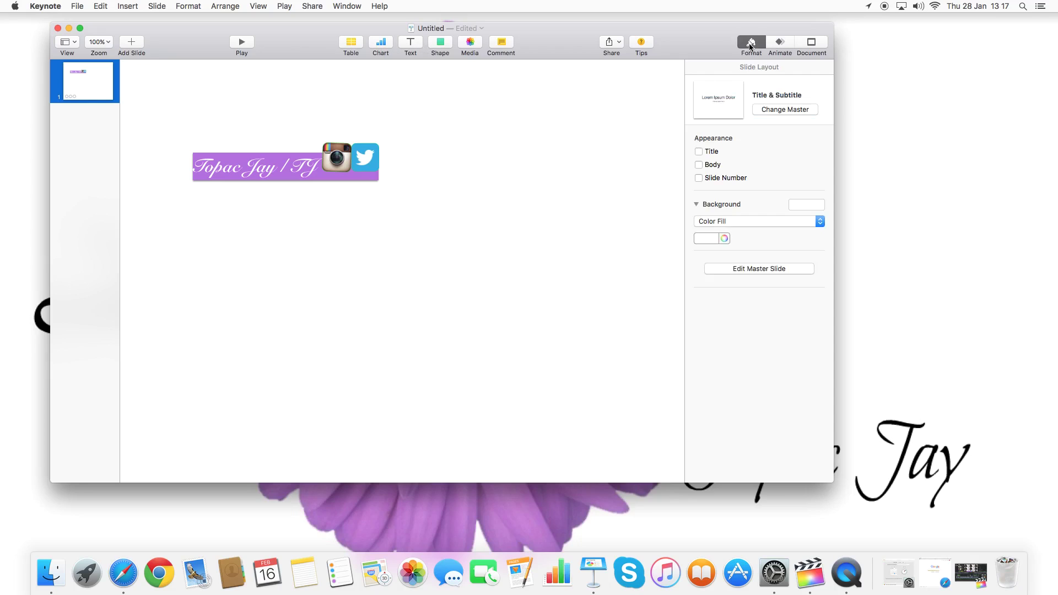
left_click(811, 44)
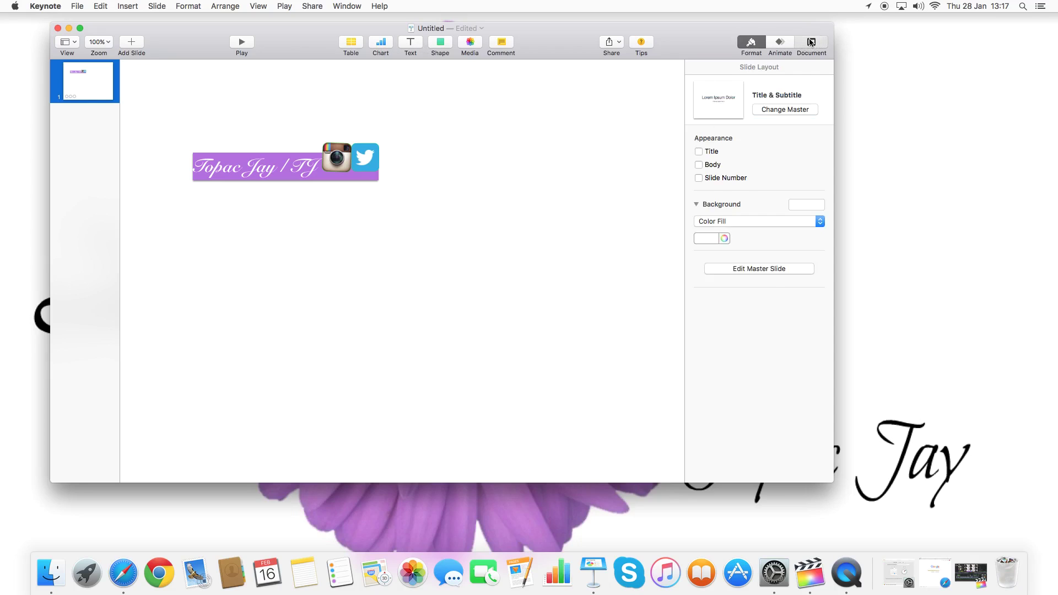
left_click(748, 46)
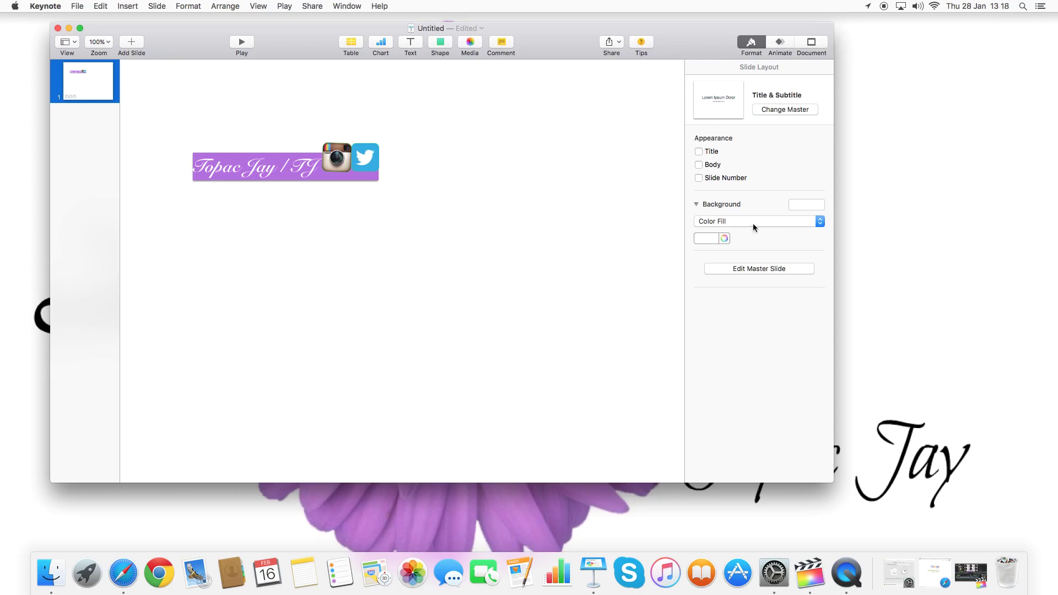
left_click(714, 238)
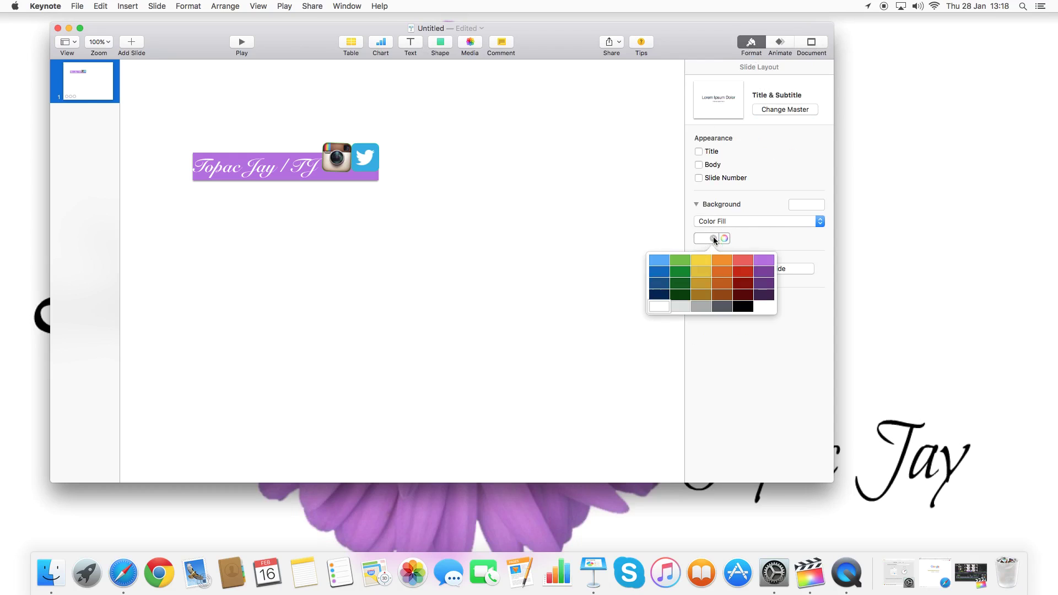
left_click(692, 265)
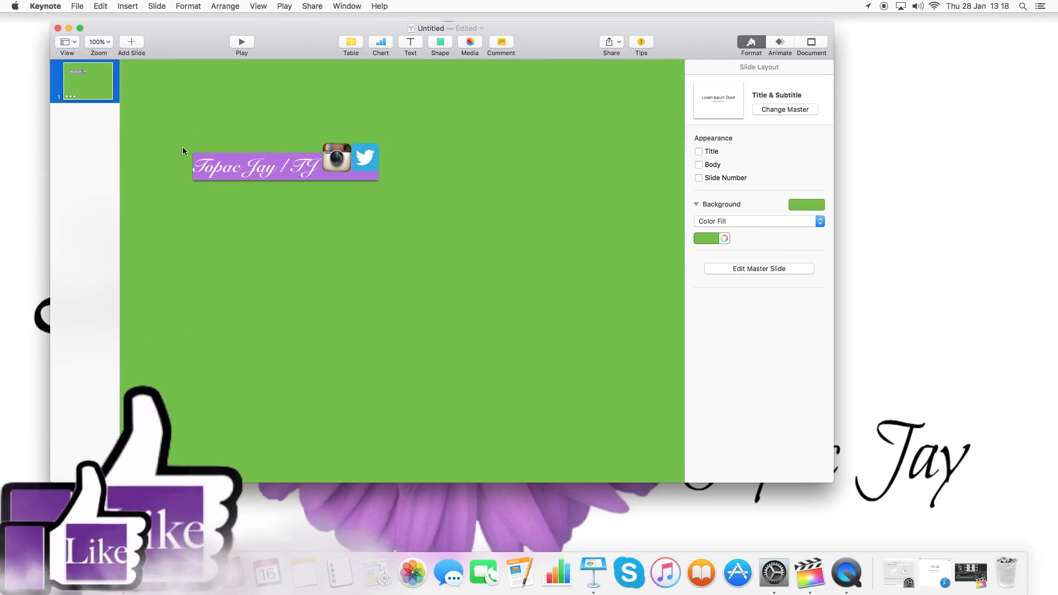
Move the grouped name overlay down and to the right, toward the middle of the green slide.
left_click_drag(187, 142, 430, 187)
left_click(265, 174)
left_click_drag(265, 174, 320, 251)
left_click(354, 348)
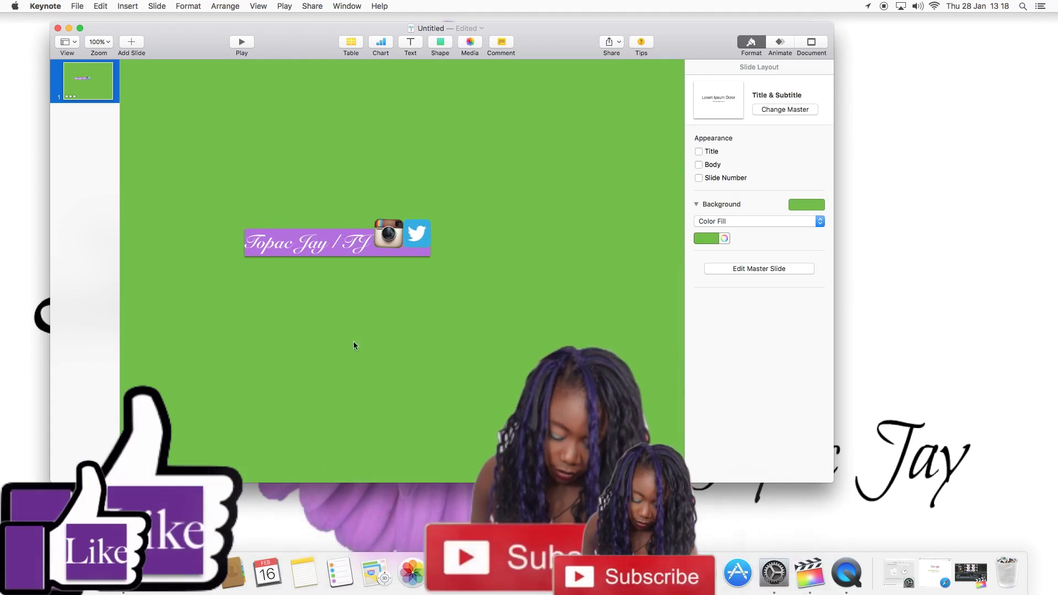
Export the presentation as a self-playing 1024x768 QuickTime movie named "Name overlay" in the Documents folder.
left_click(78, 5)
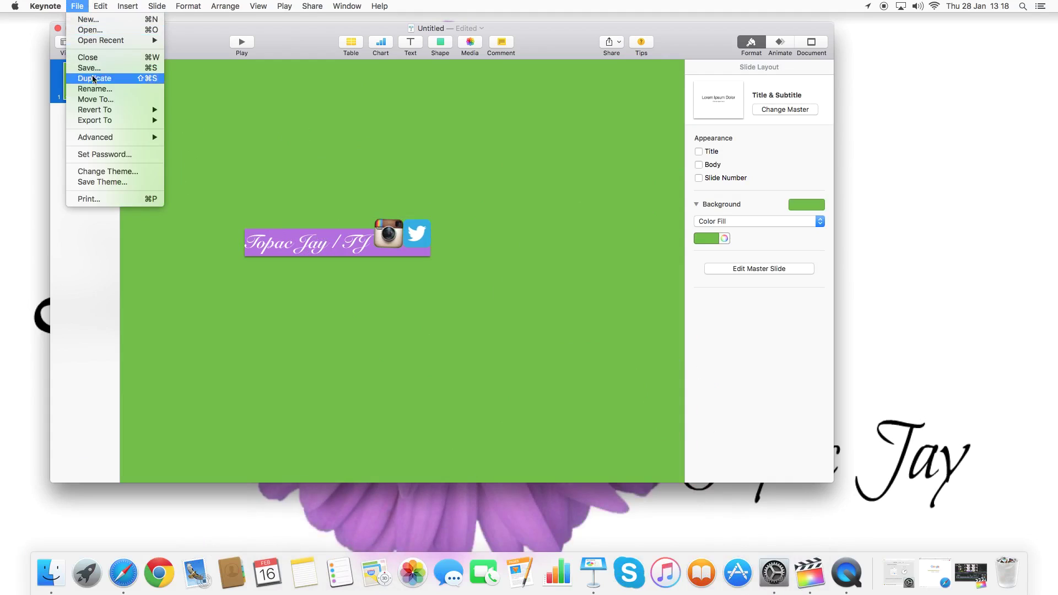
mouse_move(134, 119)
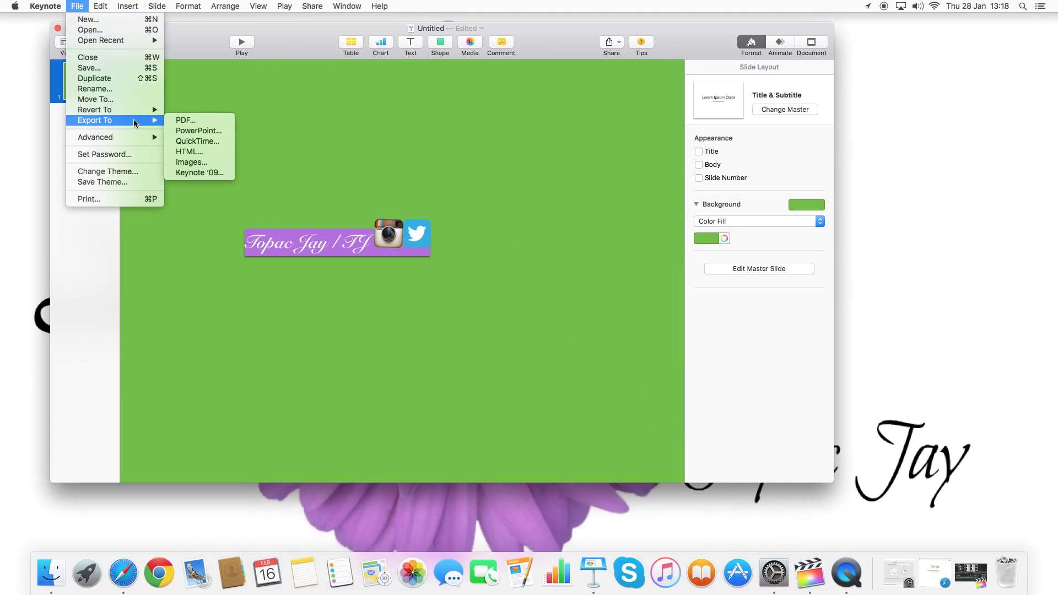
left_click(184, 142)
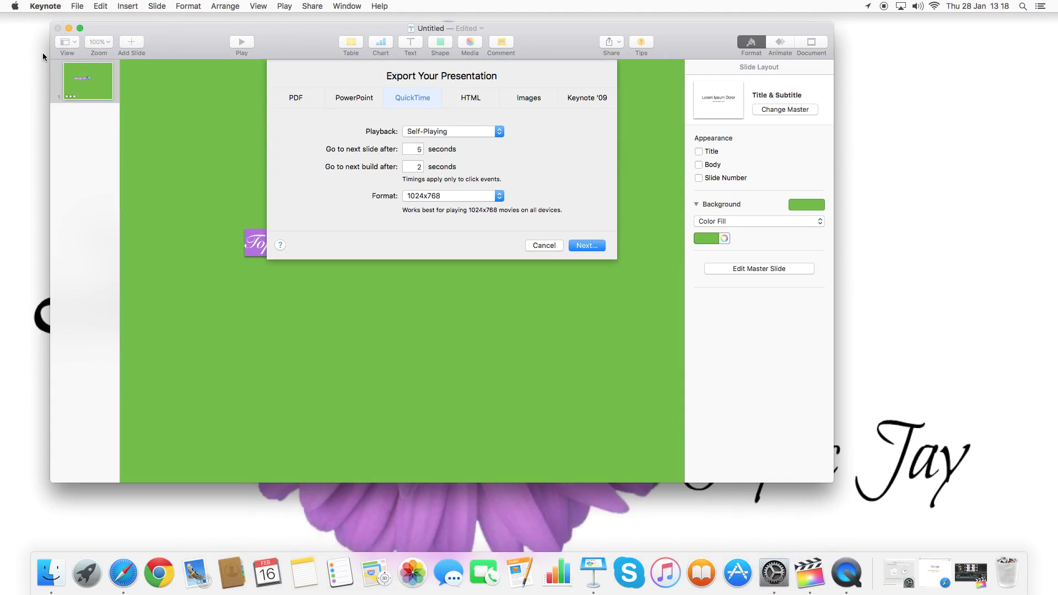
left_click(586, 247)
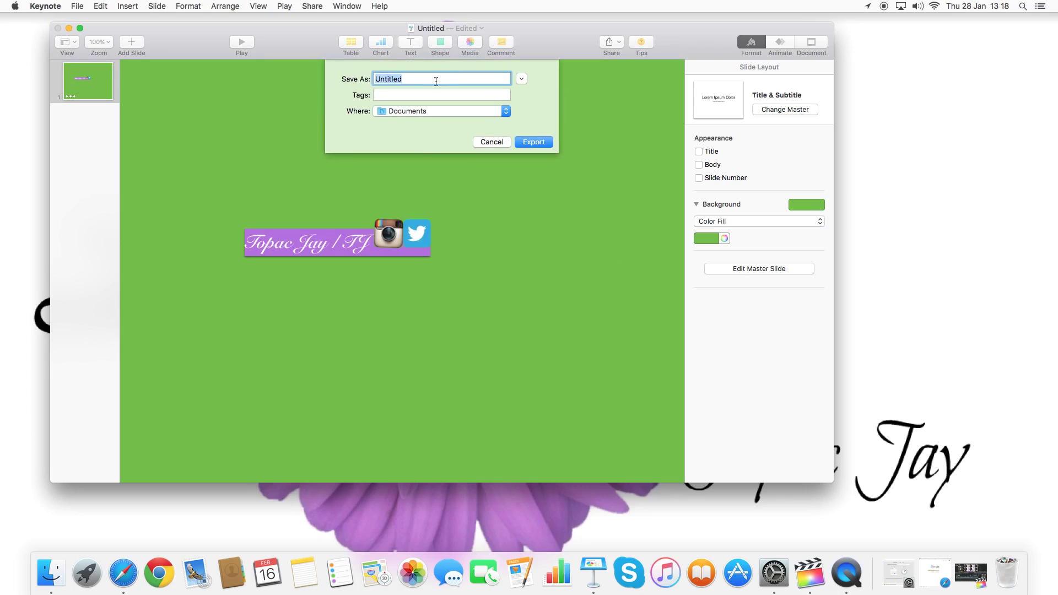
type("Name overlay")
left_click(533, 142)
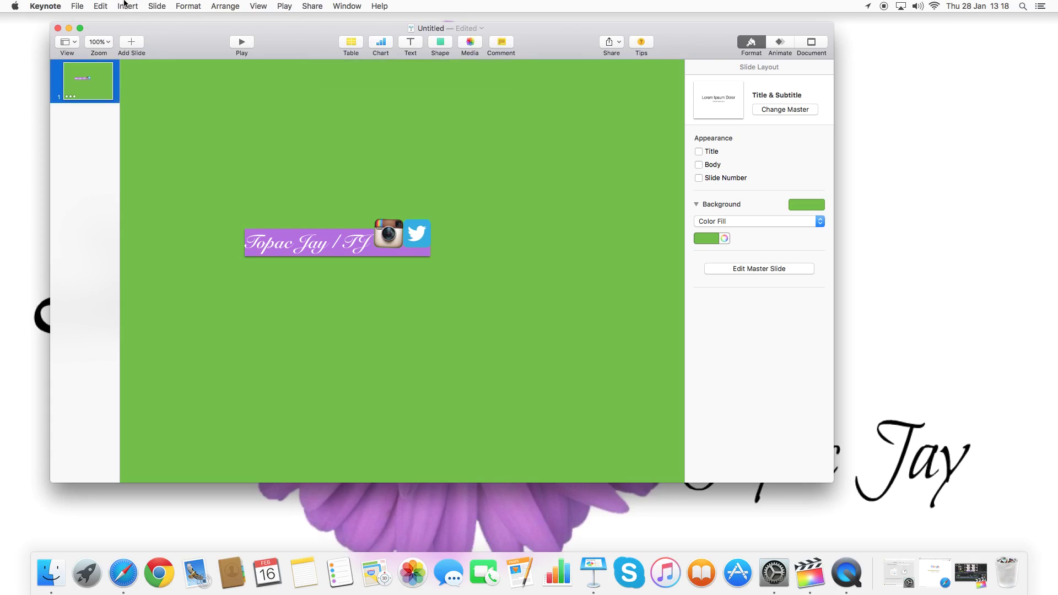
Minimize the presentation, switch to Final Cut Pro, and bring the end of the makeup routine timeline into view.
left_click(69, 29)
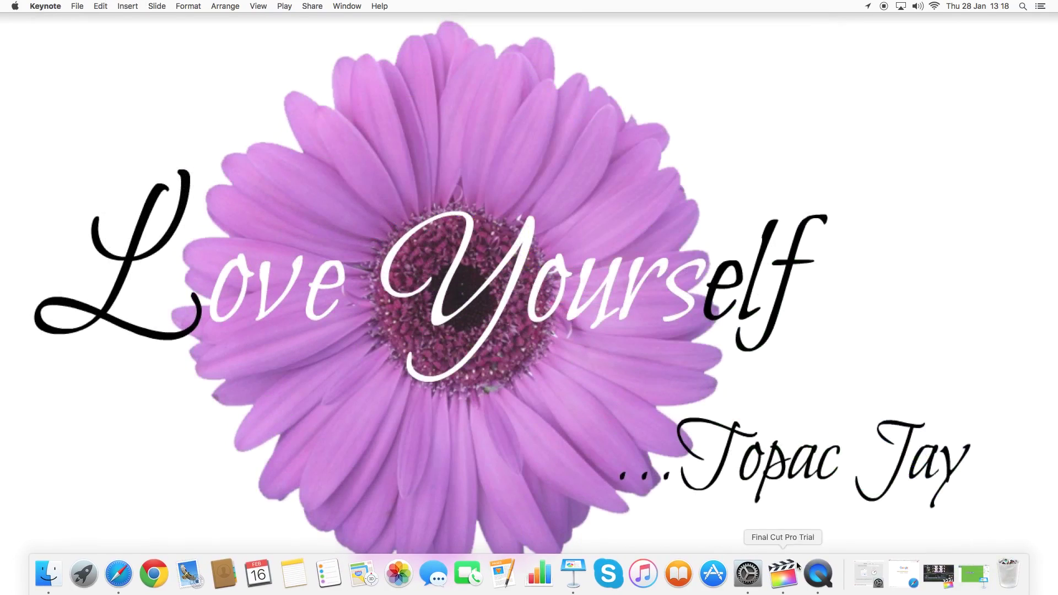
left_click(939, 573)
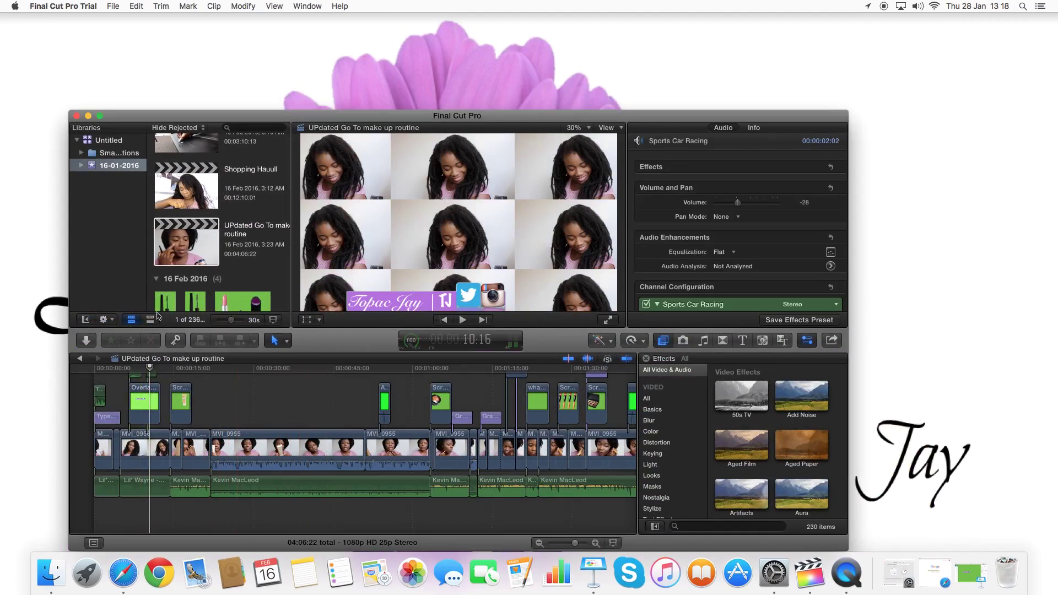
scroll(342, 404, "right", 10)
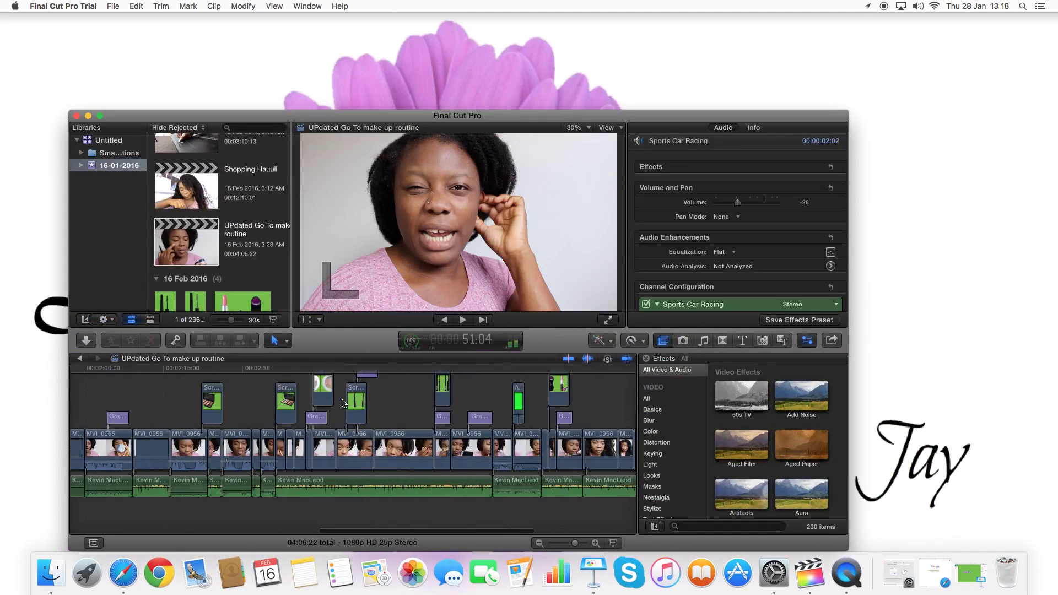
scroll(343, 403, "left", 1)
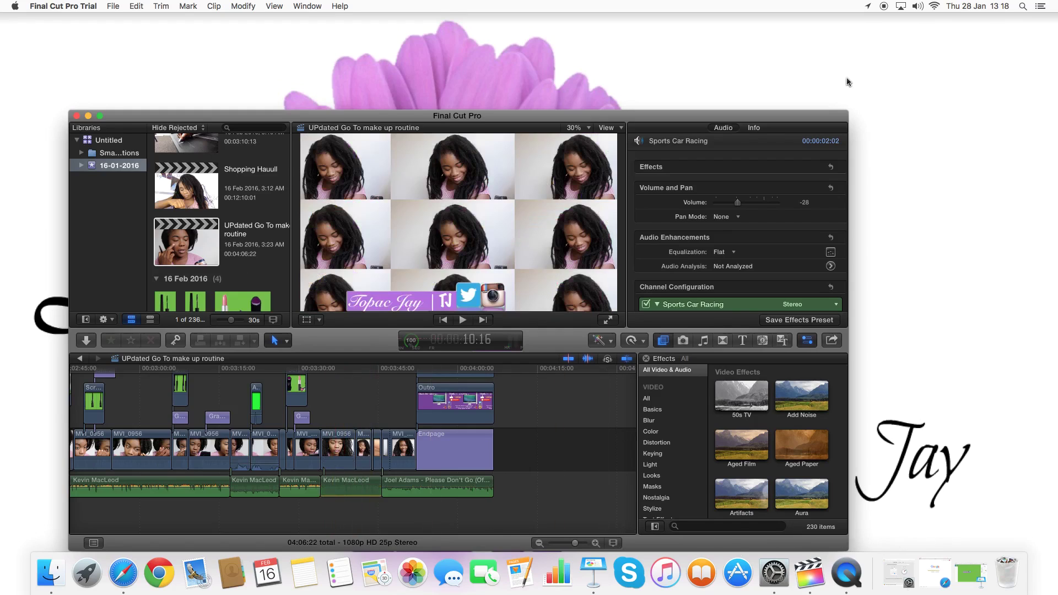
left_click_drag(642, 122, 661, 64)
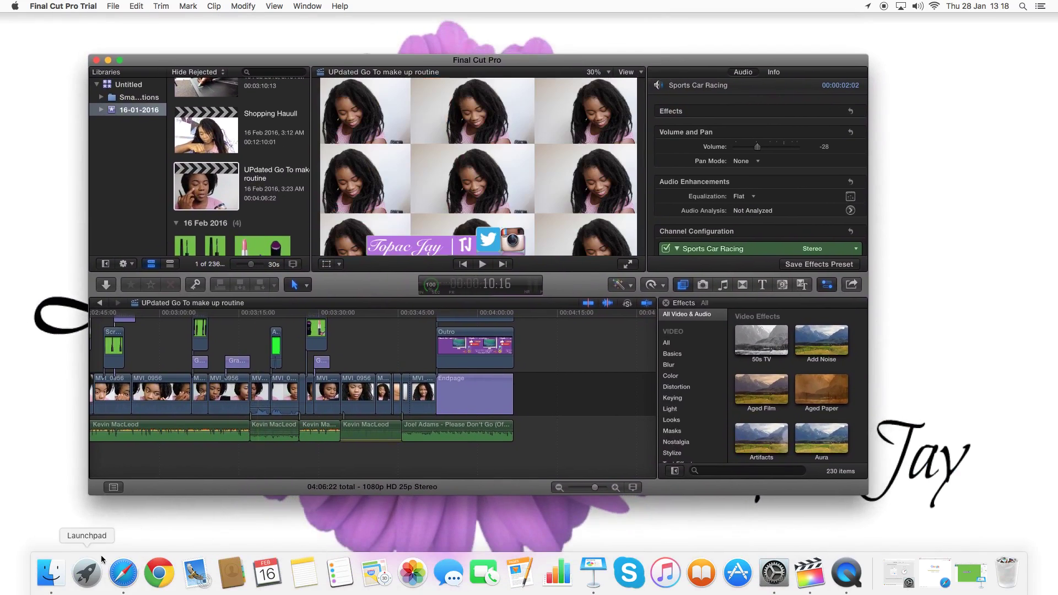
Add the Name overlay movie from Finder's Documents folder above the main footage at about 3:34, and put the playhead at its start.
left_click(51, 576)
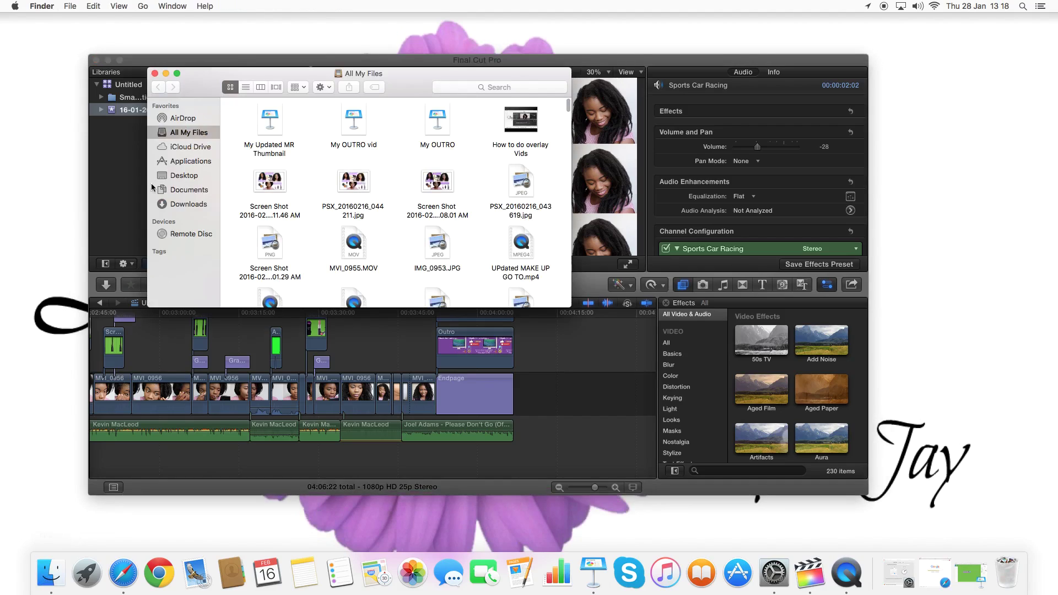
left_click(185, 177)
left_click(186, 190)
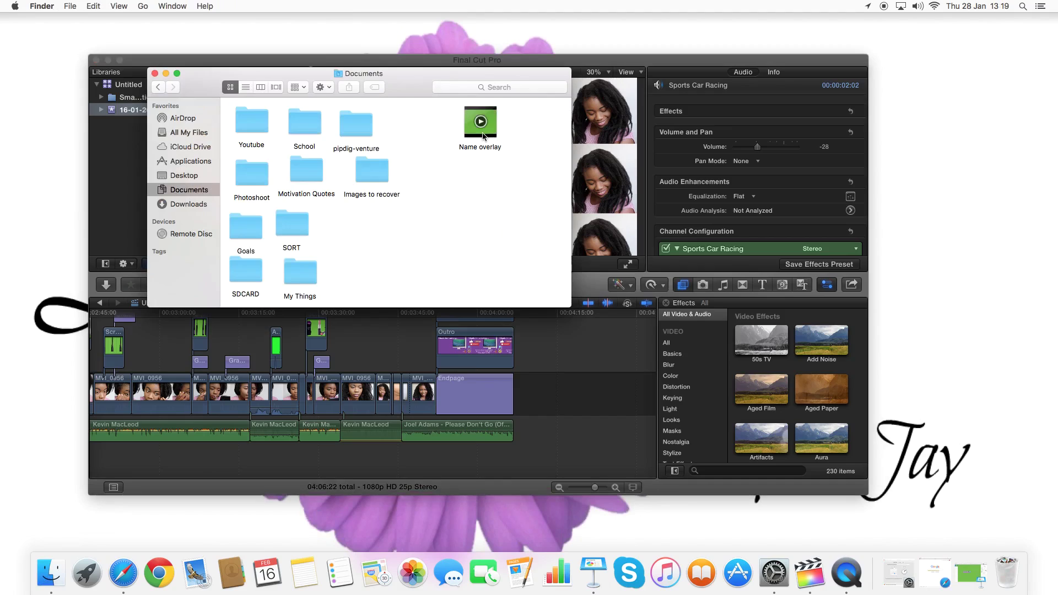
left_click_drag(489, 132, 343, 345)
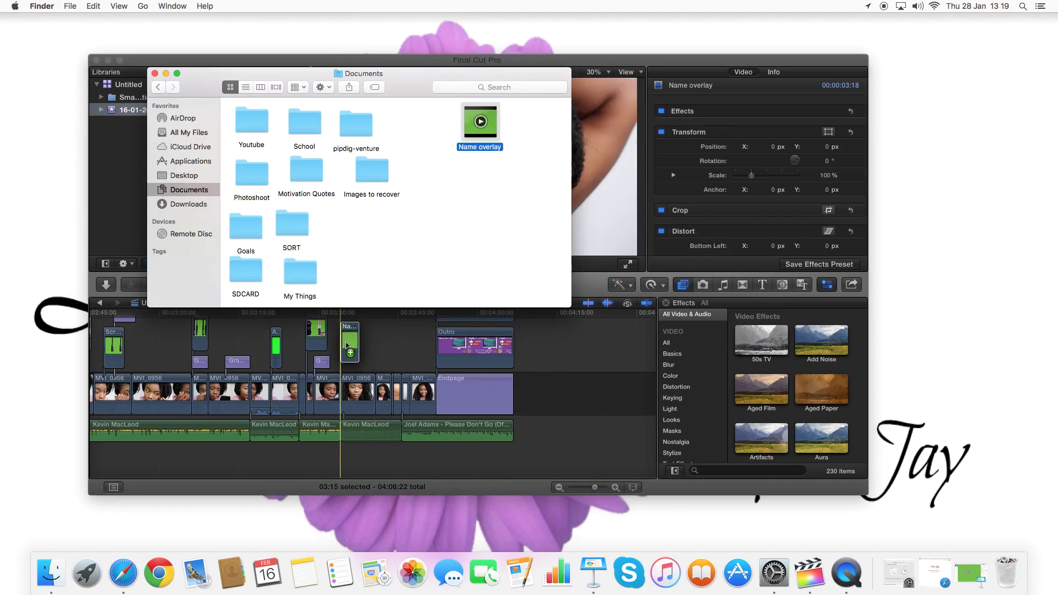
left_click(165, 74)
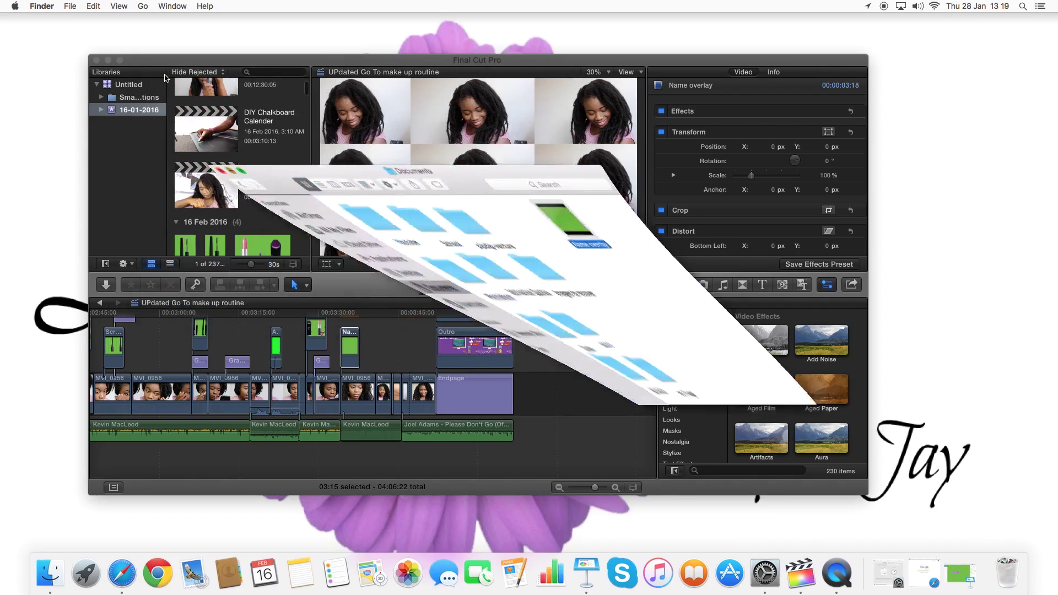
left_click(338, 329)
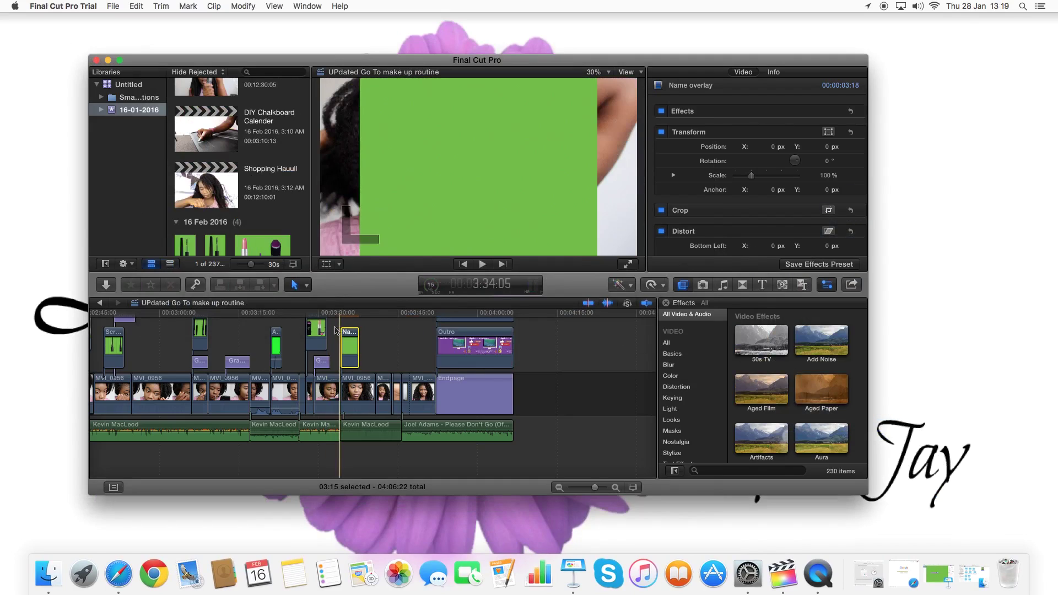
Apply the Keyer effect to the Name overlay clip to remove its green background, and move the playhead to 3:36:14.
left_click(337, 331)
left_click(338, 331)
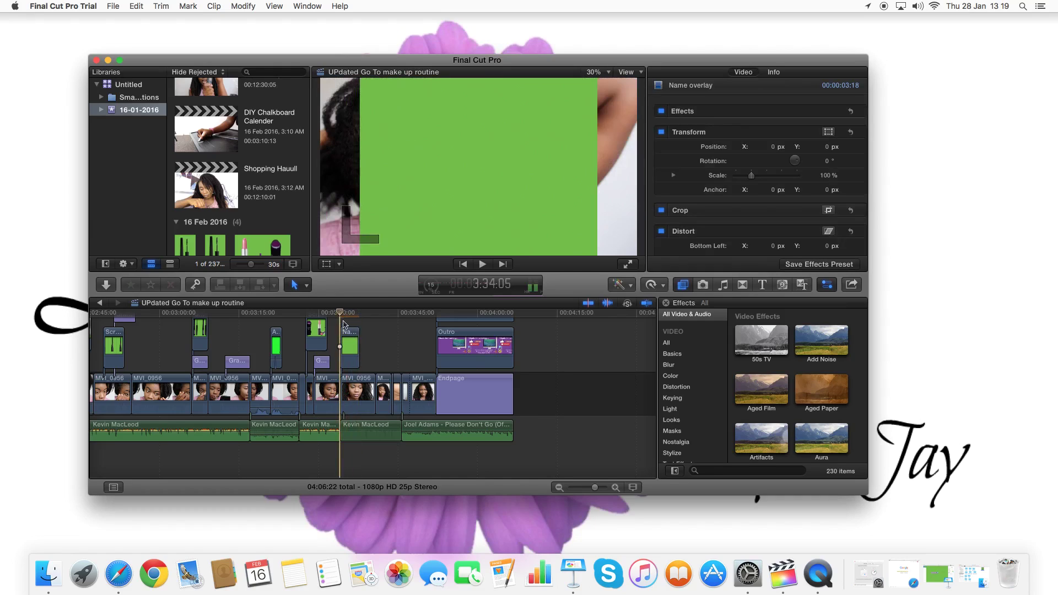
left_click_drag(341, 315, 345, 315)
left_click_drag(345, 315, 347, 315)
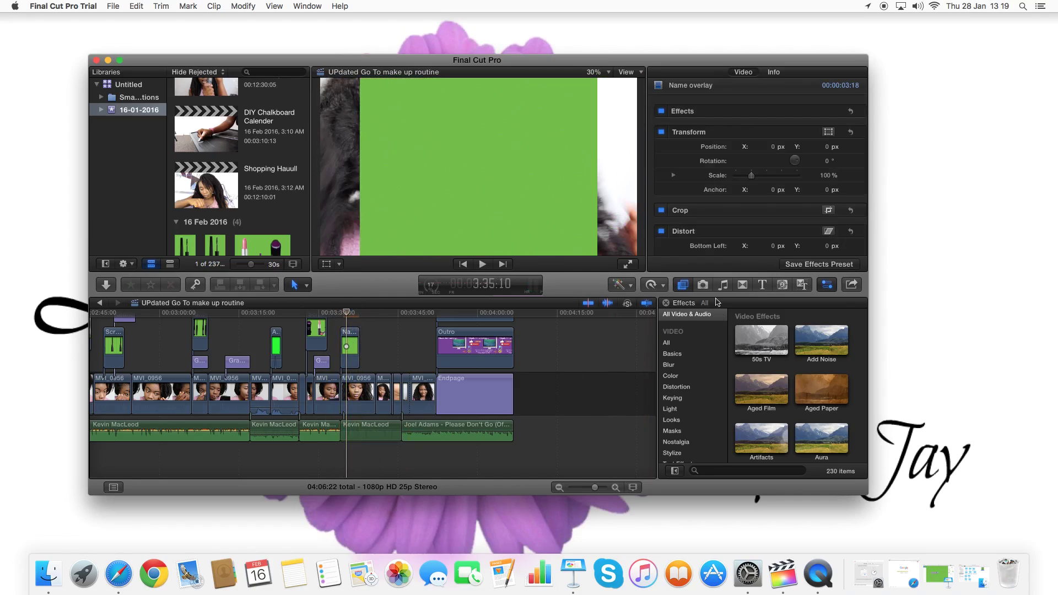
left_click(673, 398)
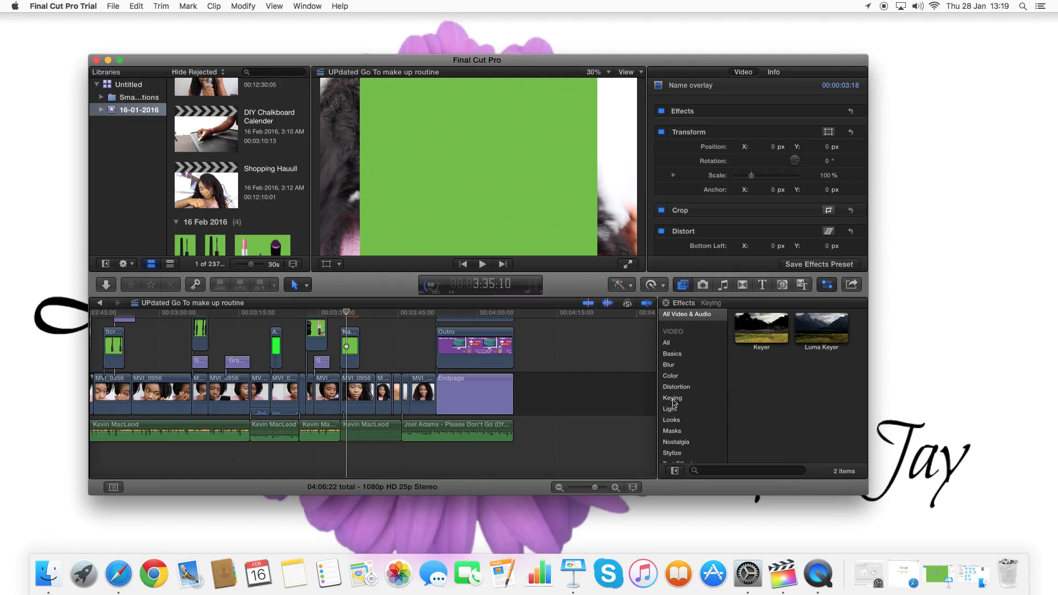
left_click(760, 329)
left_click_drag(708, 336, 353, 312)
left_click(351, 312)
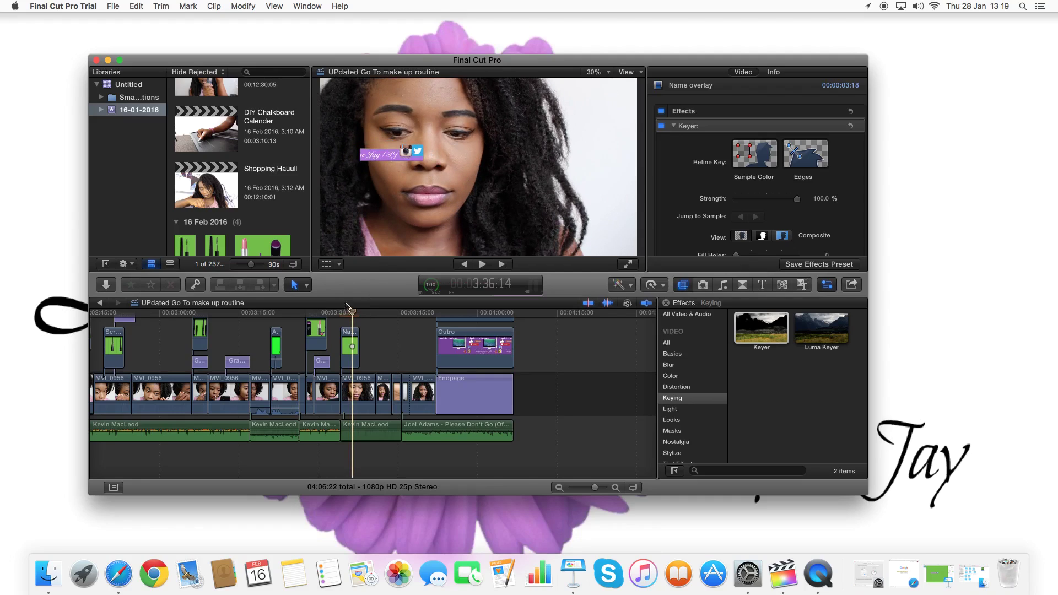
Transform the keyed name overlay, enlarging it and moving the banner to the lower-left corner of the video frame.
left_click(350, 335)
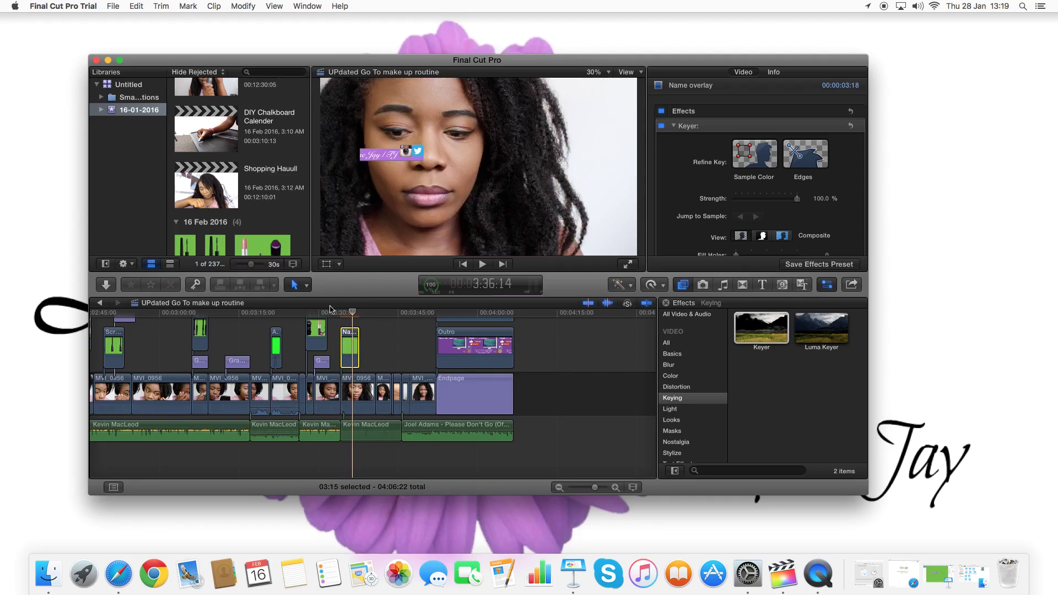
left_click(326, 265)
left_click_drag(360, 169, 362, 210)
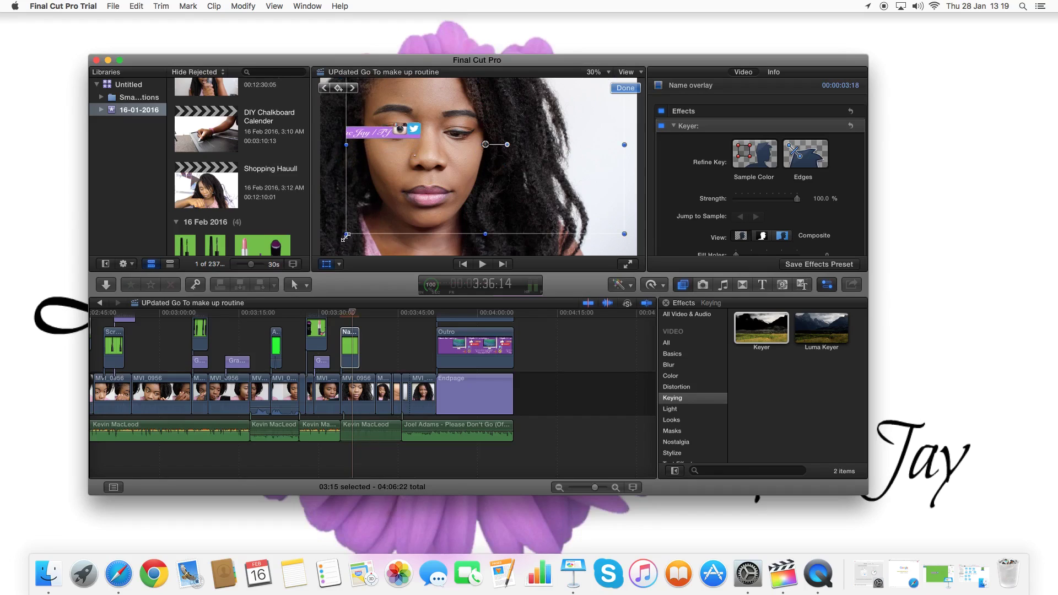
left_click_drag(342, 247, 259, 297)
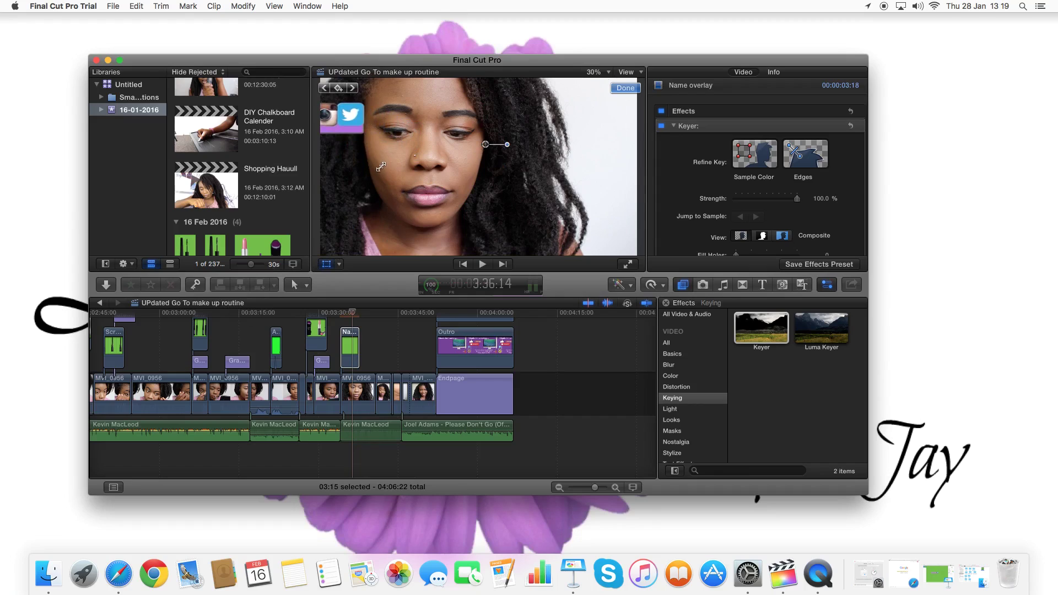
left_click_drag(381, 166, 477, 290)
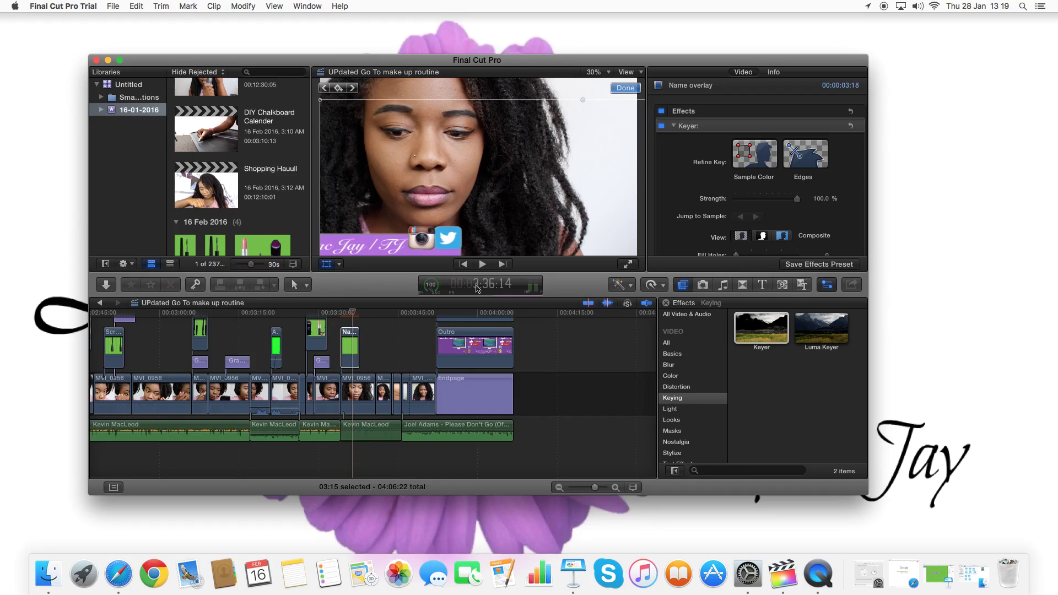
left_click(625, 88)
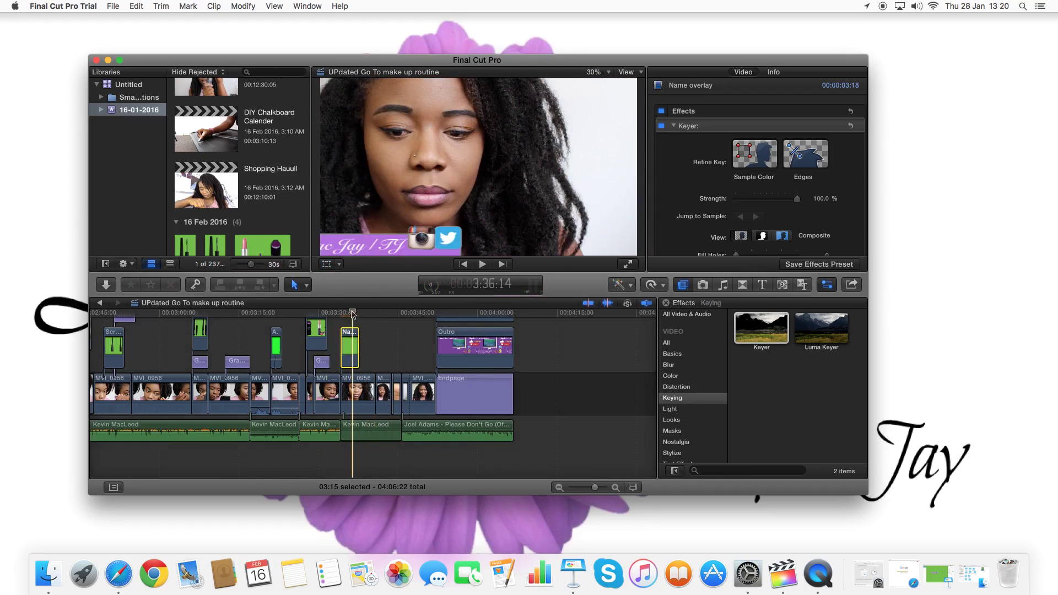
Play the timeline from 3:34:05 to check the name overlay animation, and move the playhead to 3:36:01.
left_click_drag(352, 314, 337, 317)
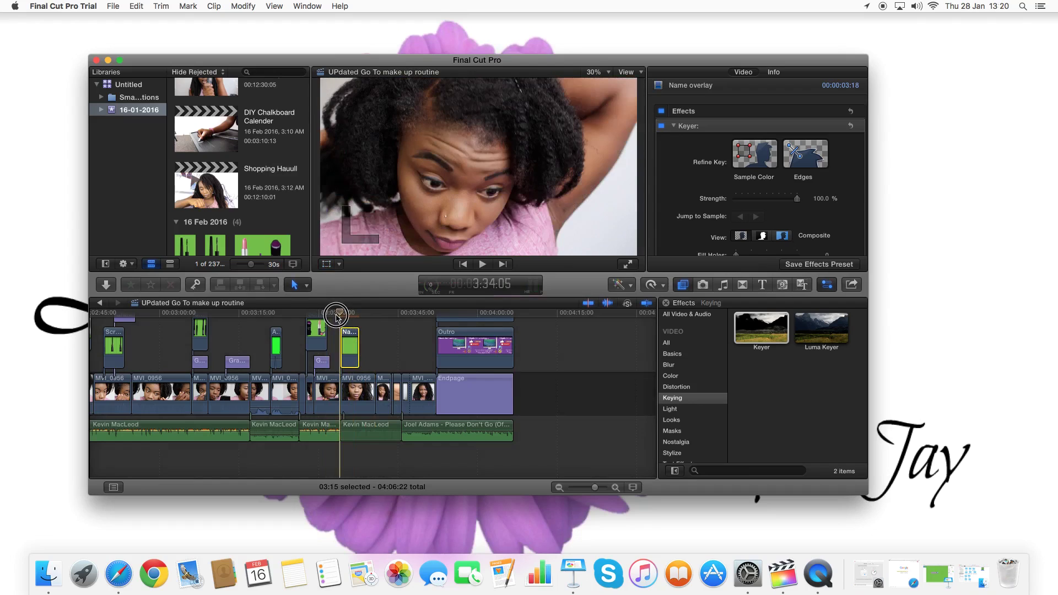
left_click(484, 265)
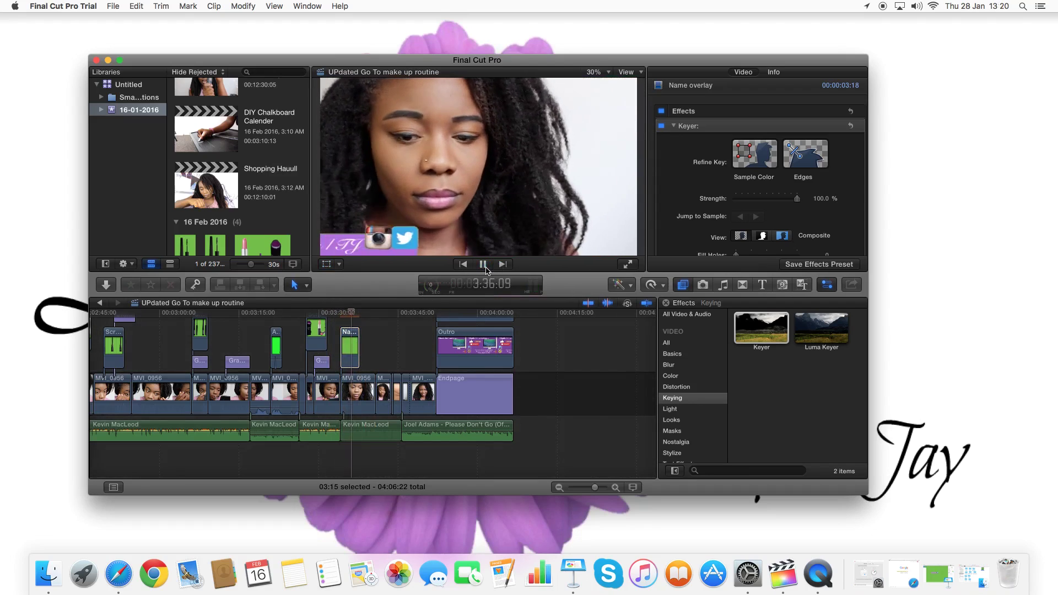
left_click(484, 265)
left_click(354, 341)
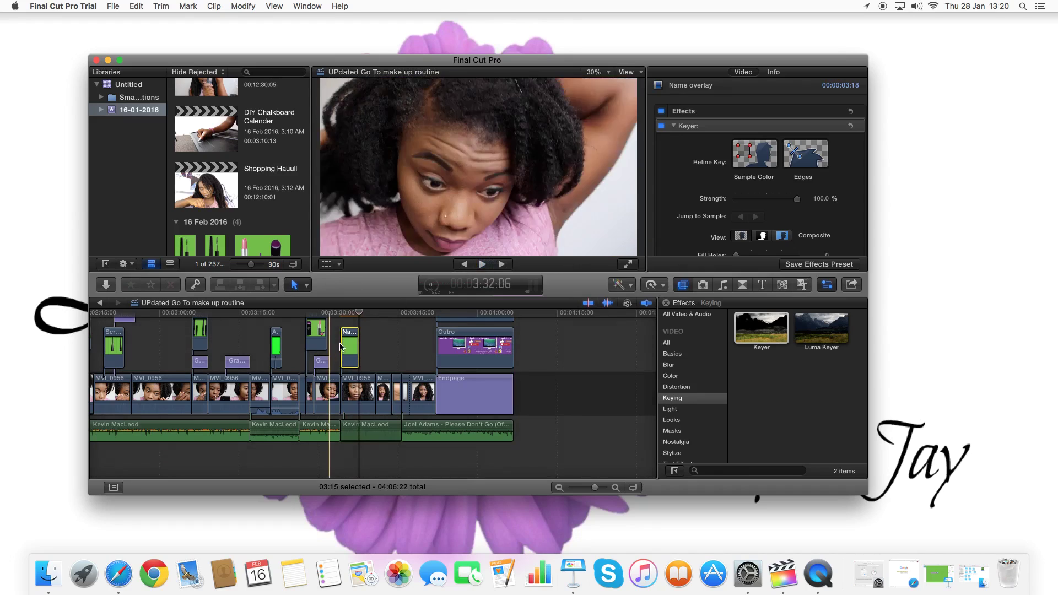
left_click(359, 314)
left_click_drag(356, 315, 351, 317)
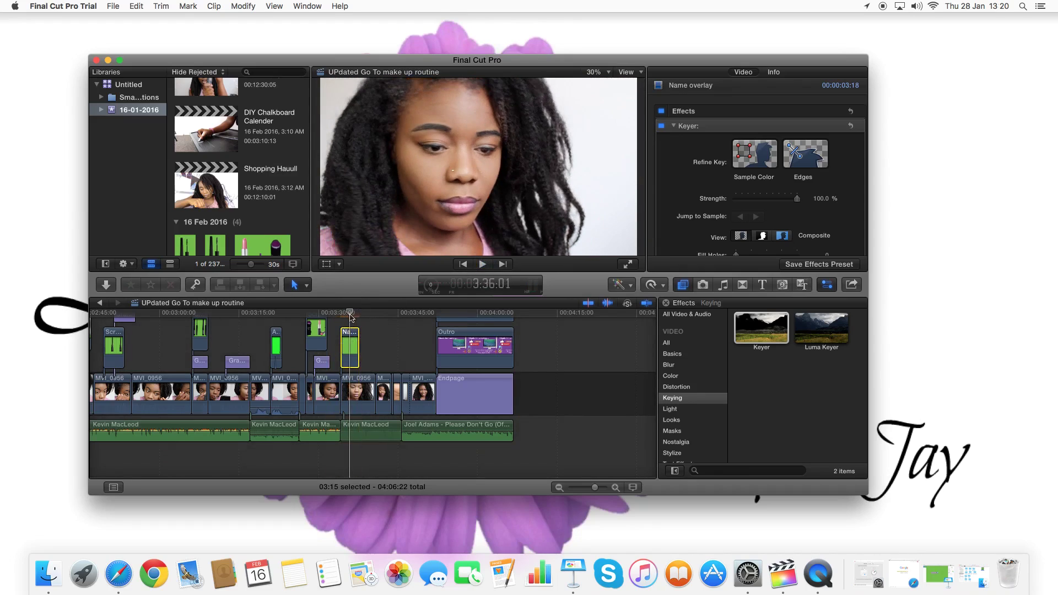
Try to shorten the Name overlay clip to 01:19 and reposition the overlay within the frame.
left_click(326, 265)
left_click_drag(379, 226, 406, 189)
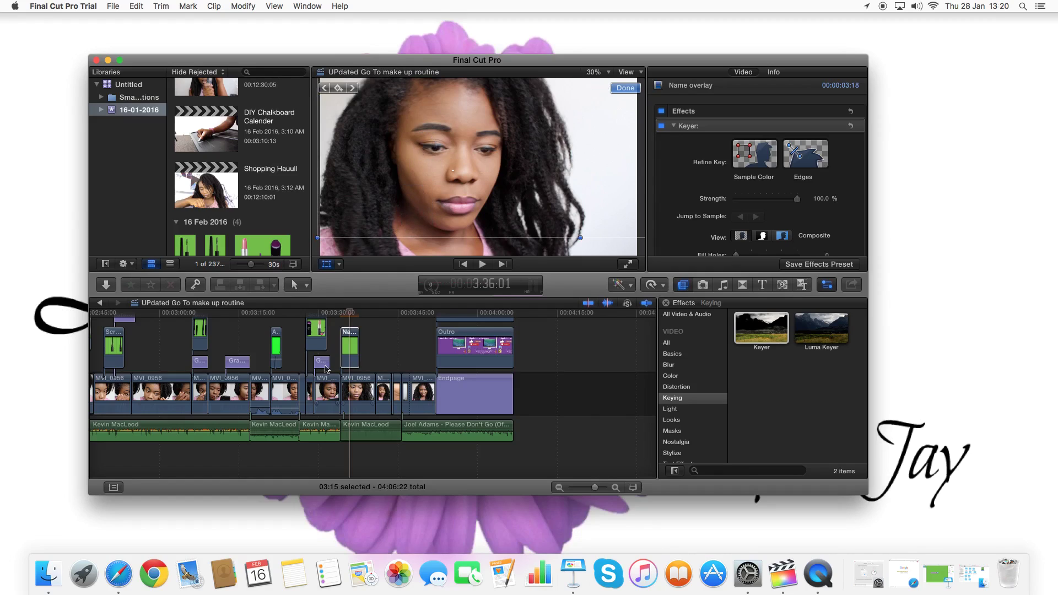
left_click_drag(342, 348, 340, 313)
left_click(346, 312)
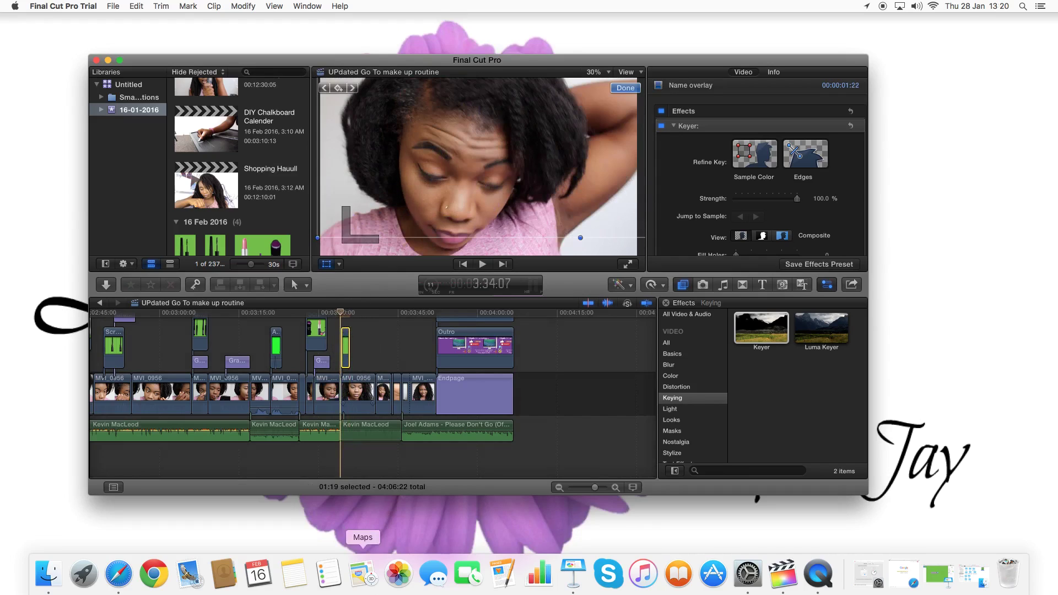
key("shift+t")
left_click_drag(461, 211, 443, 333)
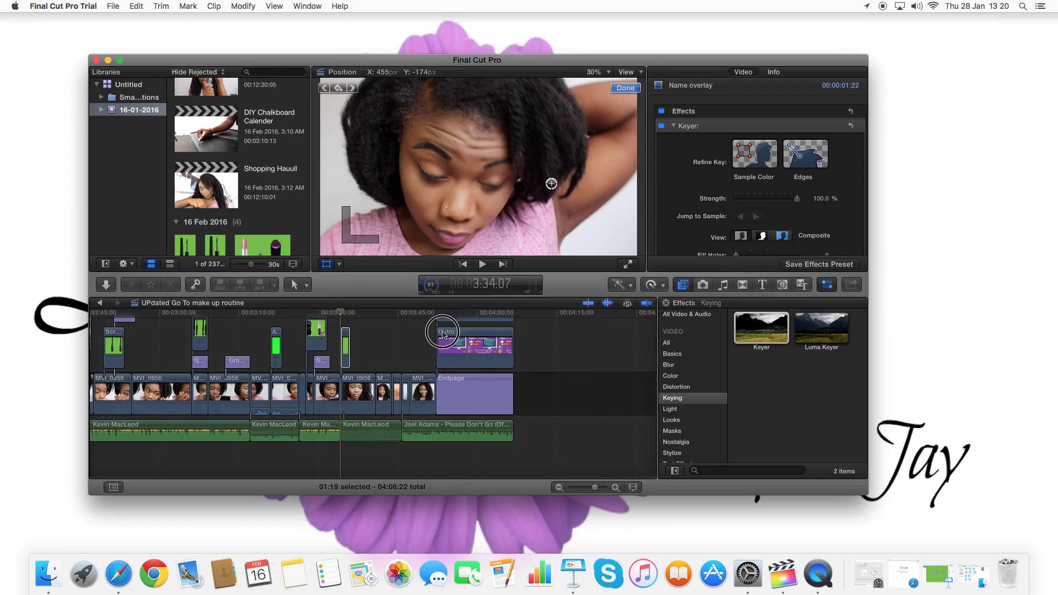
left_click_drag(383, 249, 334, 294)
key("super+z")
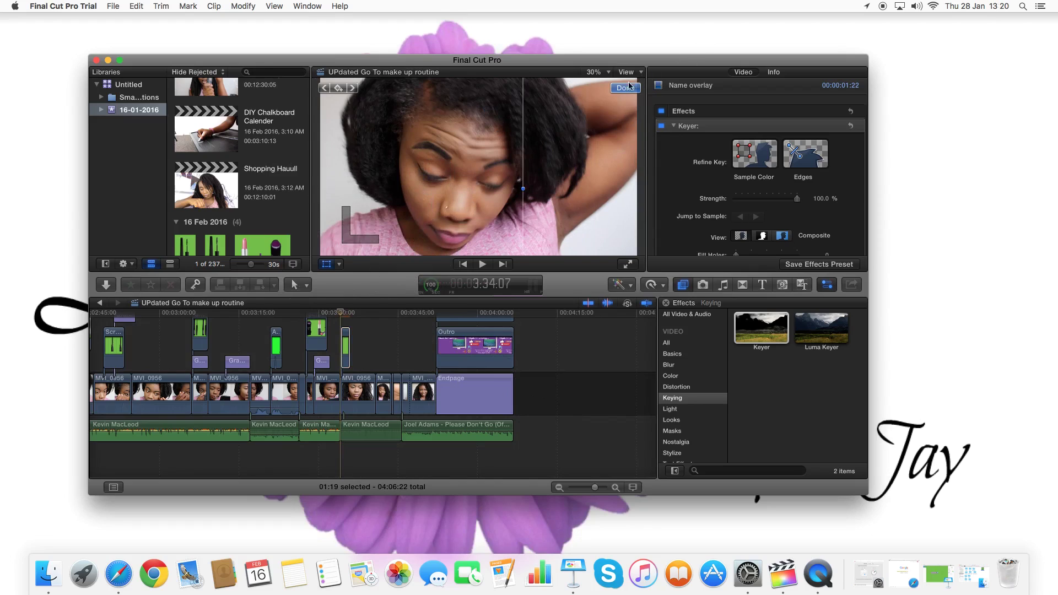
Play back the shortened Name overlay clip, and restore it to its full 03:15 length at its original timeline position.
left_click(626, 88)
left_click(485, 266)
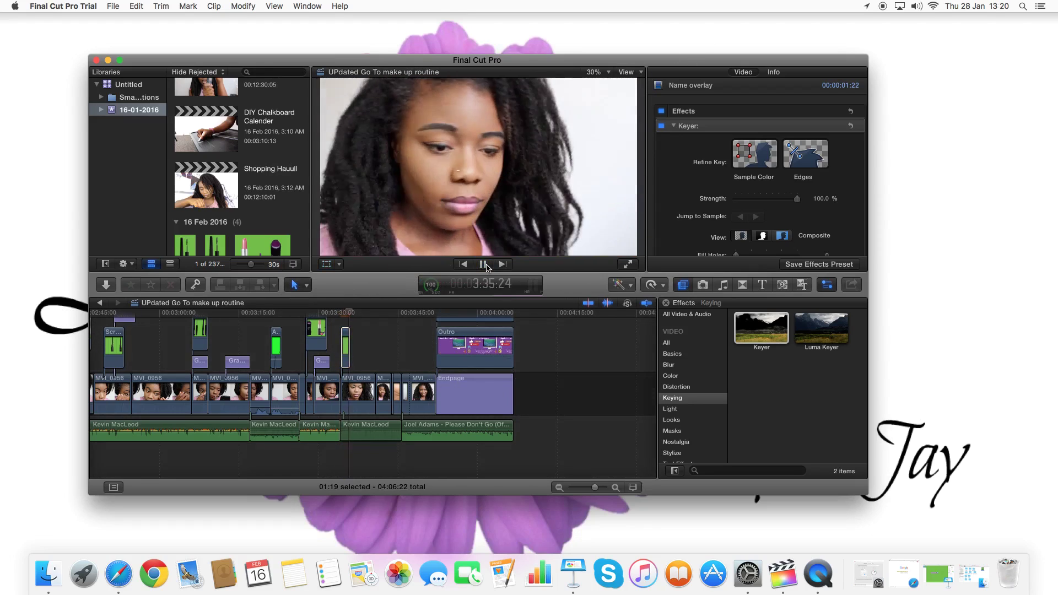
left_click(485, 265)
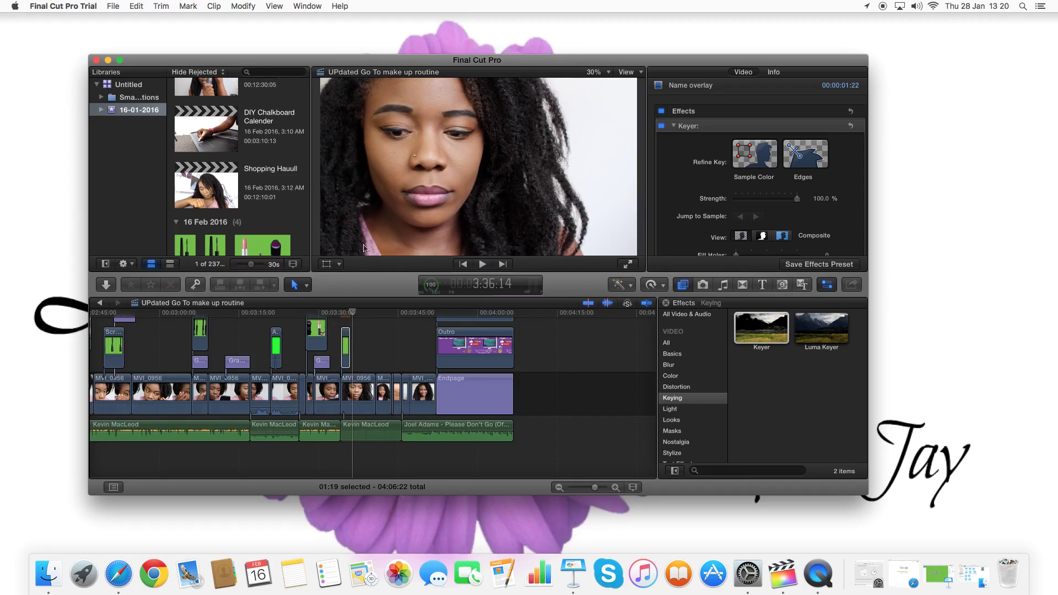
key("ctrl+d")
type("318")
key("Return")
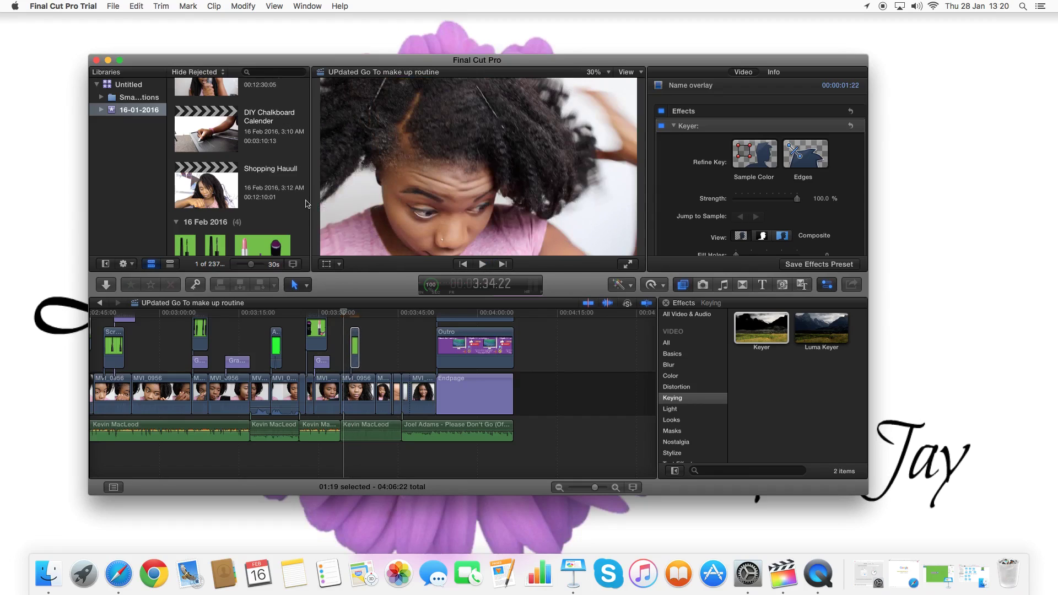
left_click(301, 217)
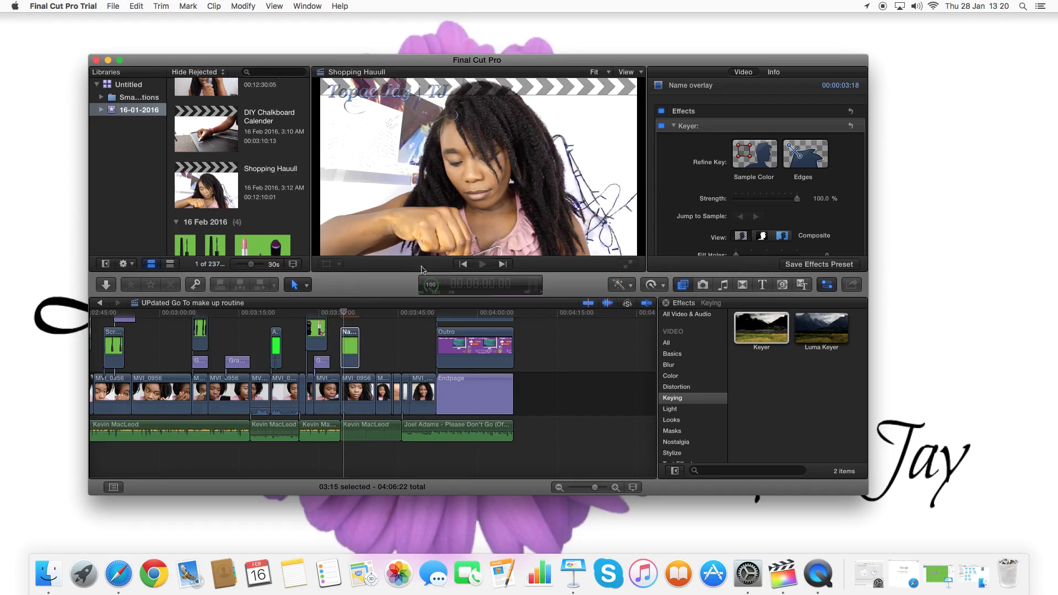
Play the timeline across the full-length Name overlay clip to check the banner's position.
left_click(340, 315)
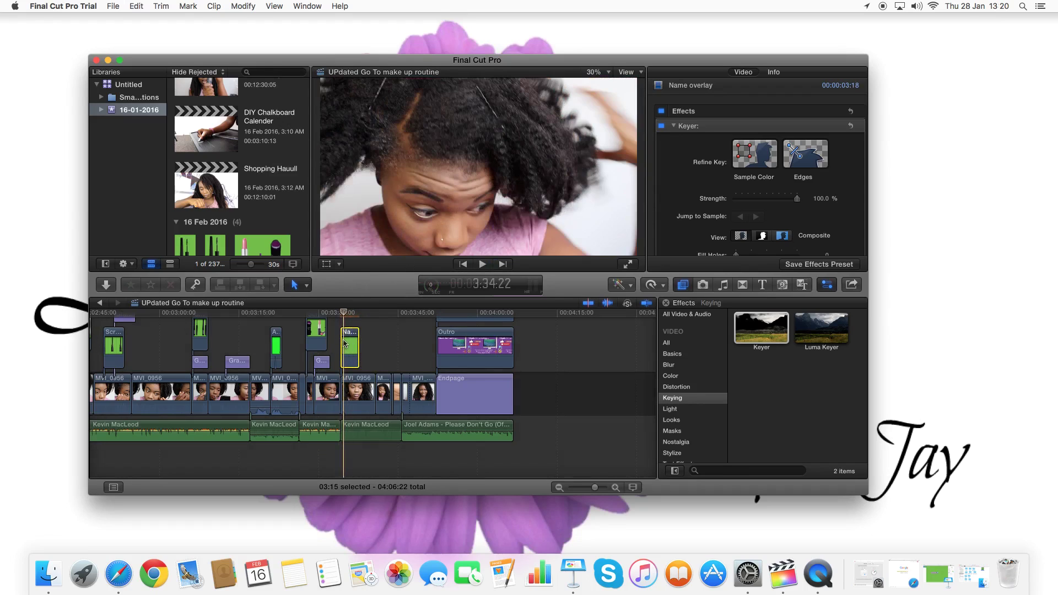
left_click_drag(341, 314, 343, 315)
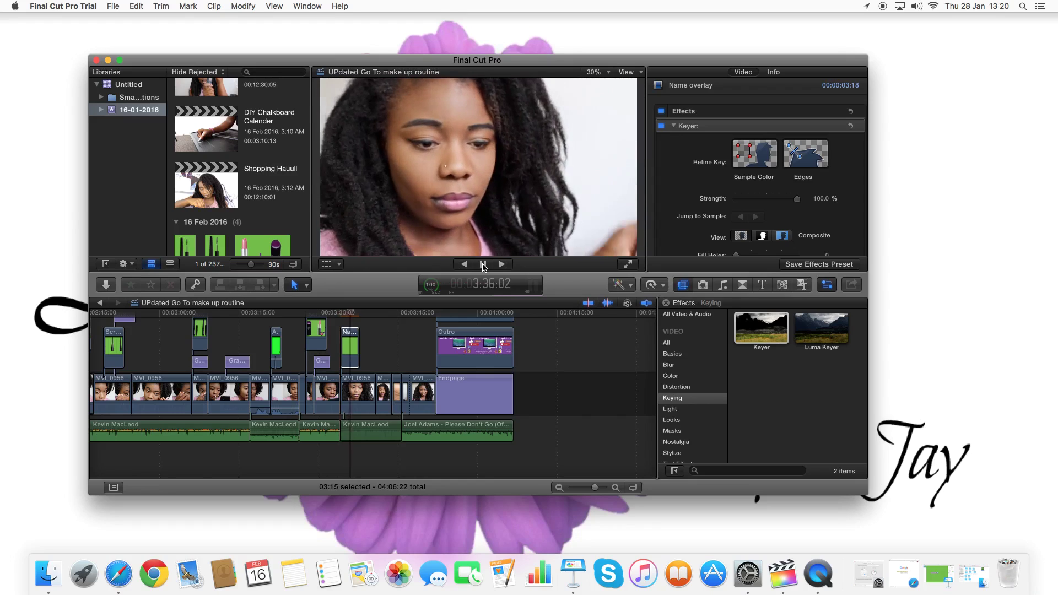
left_click(484, 265)
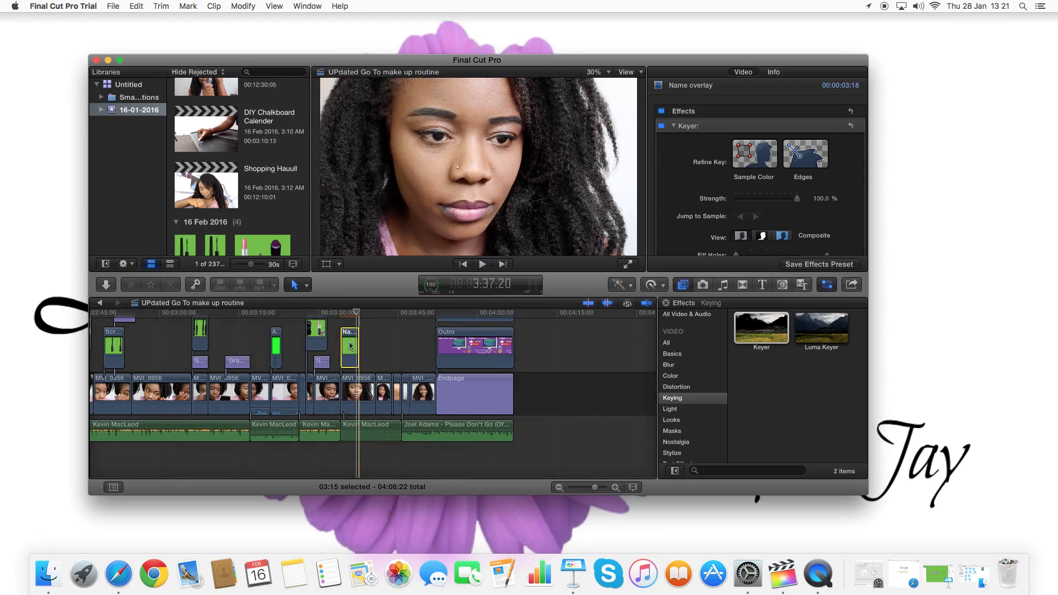
Move the name banner from the right of the frame to the lower-left corner, and play the overlay from its start.
left_click(350, 345)
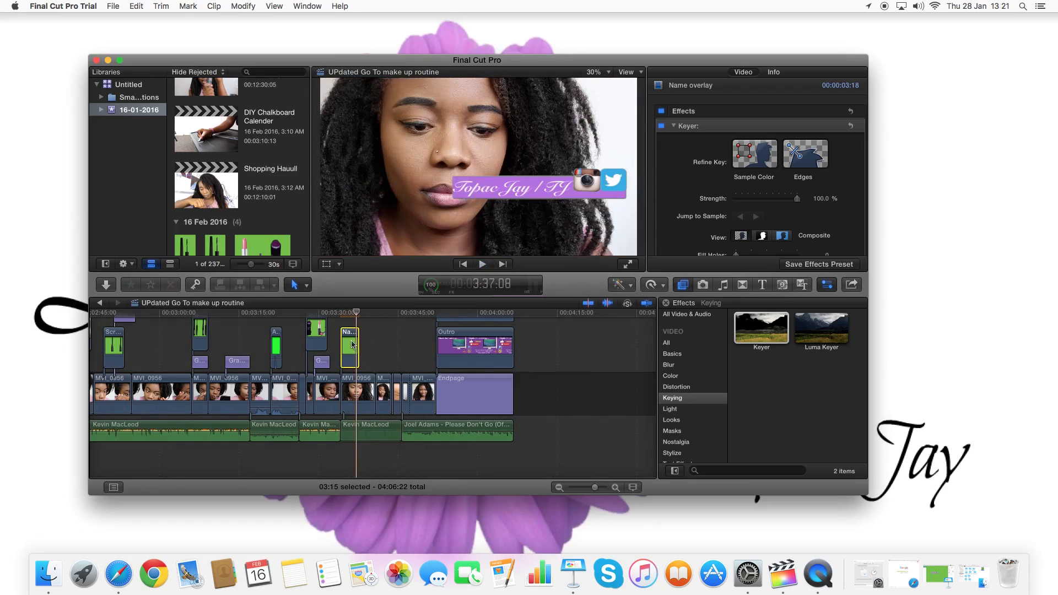
left_click(326, 266)
left_click_drag(505, 197, 379, 254)
left_click(625, 89)
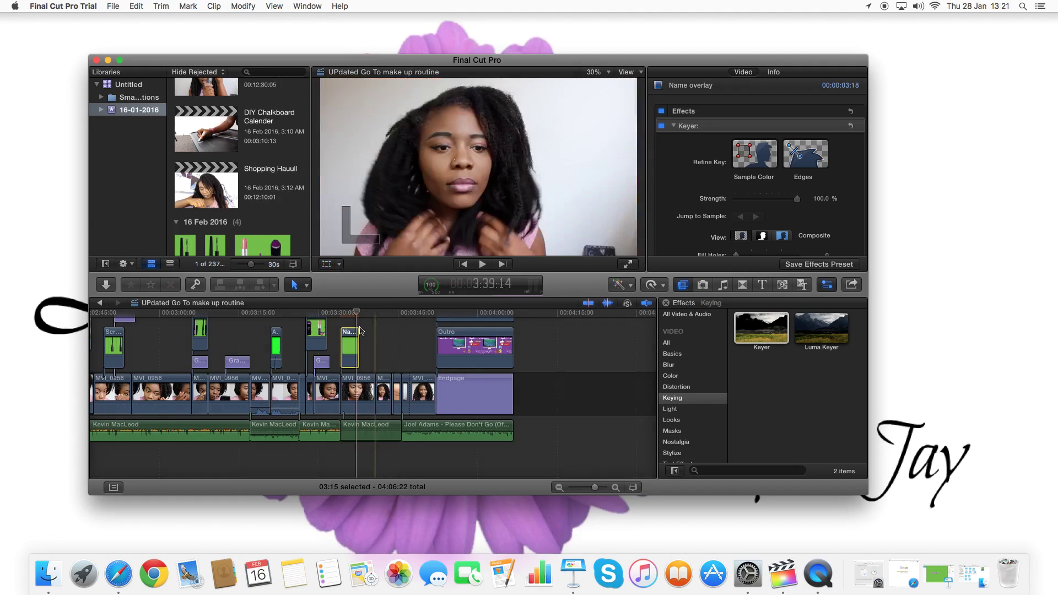
left_click_drag(355, 312, 340, 313)
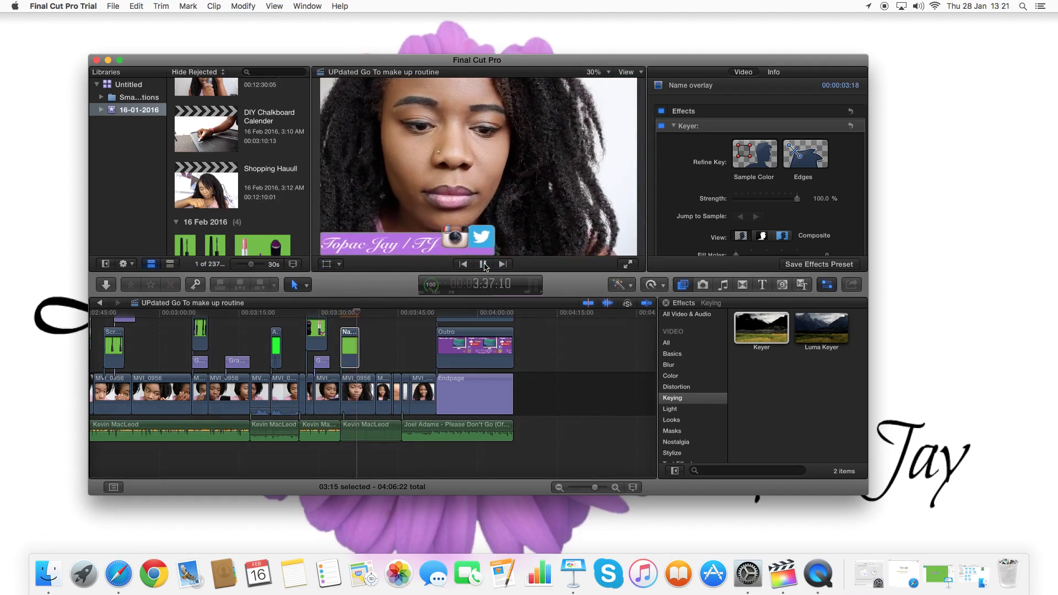
left_click(484, 265)
Select the two sound effect clips above the green overlay near the timeline's start for copying.
scroll(372, 394, "up", 5)
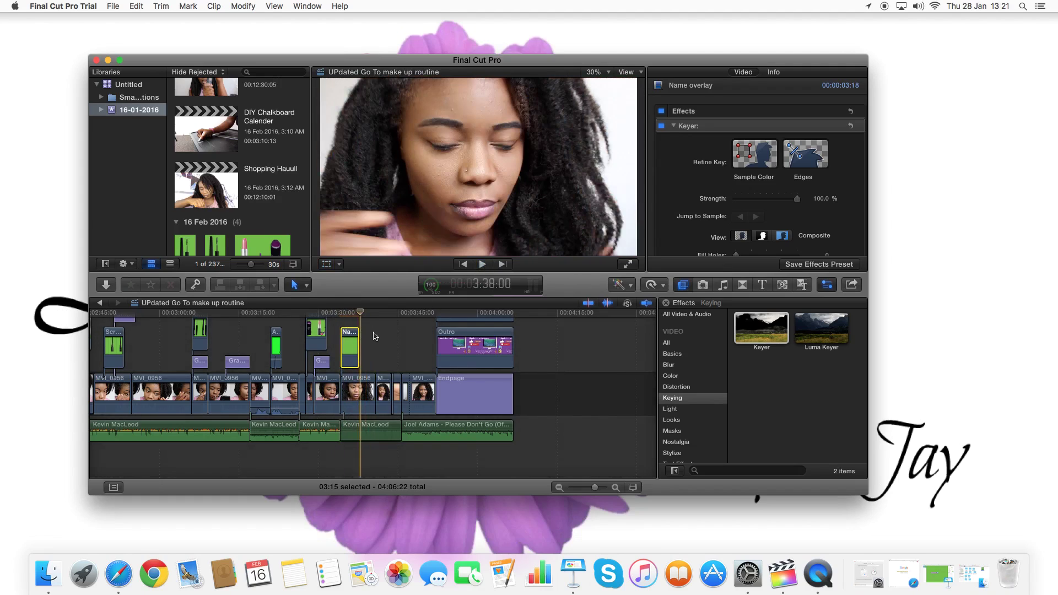
left_click(723, 285)
scroll(694, 432, "down", 10)
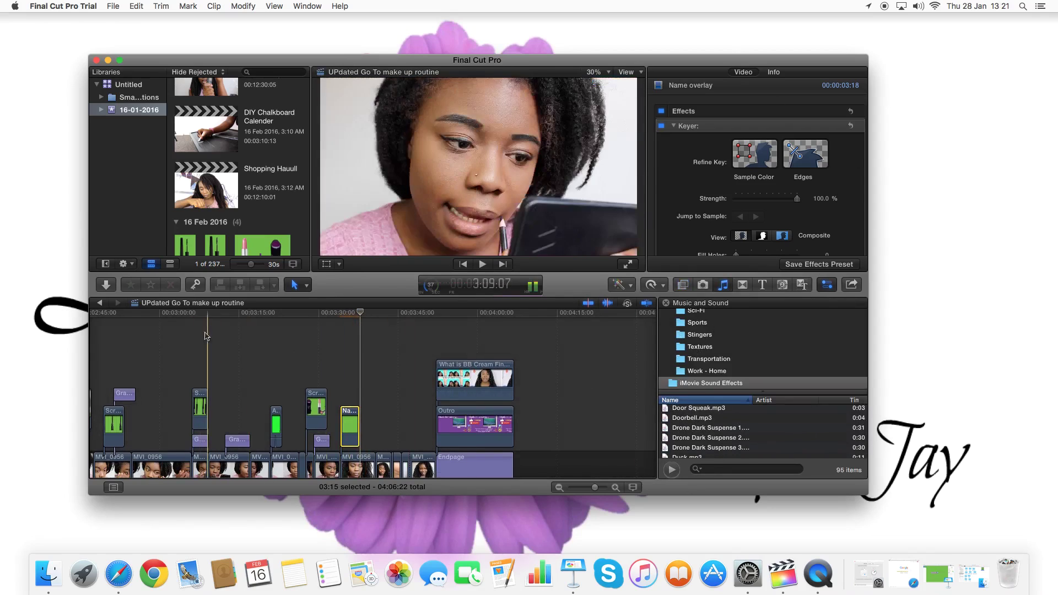
scroll(330, 375, "left", 15)
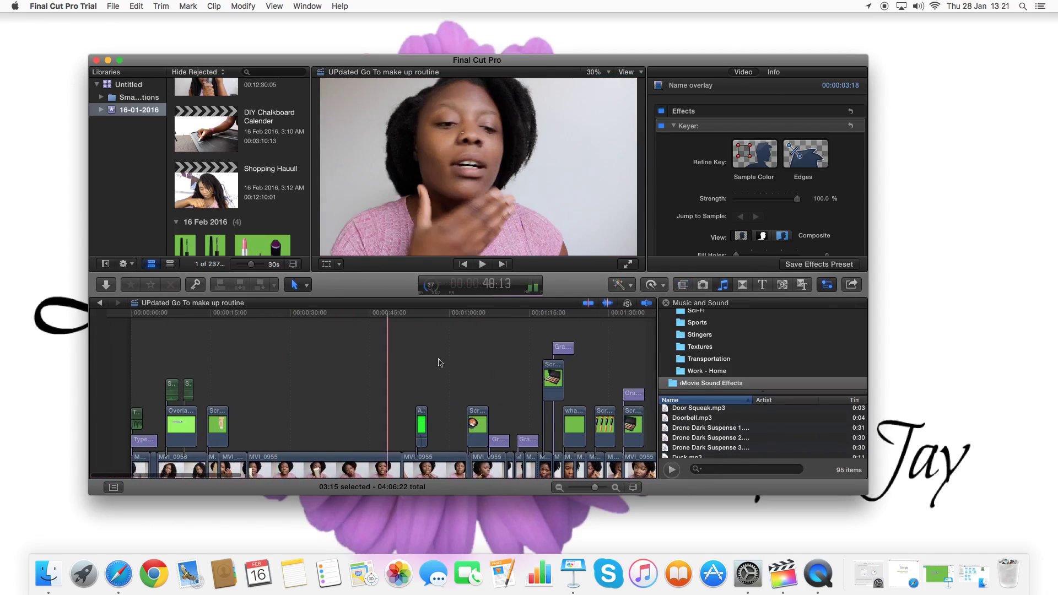
scroll(217, 323, "left", 2)
left_click(163, 387)
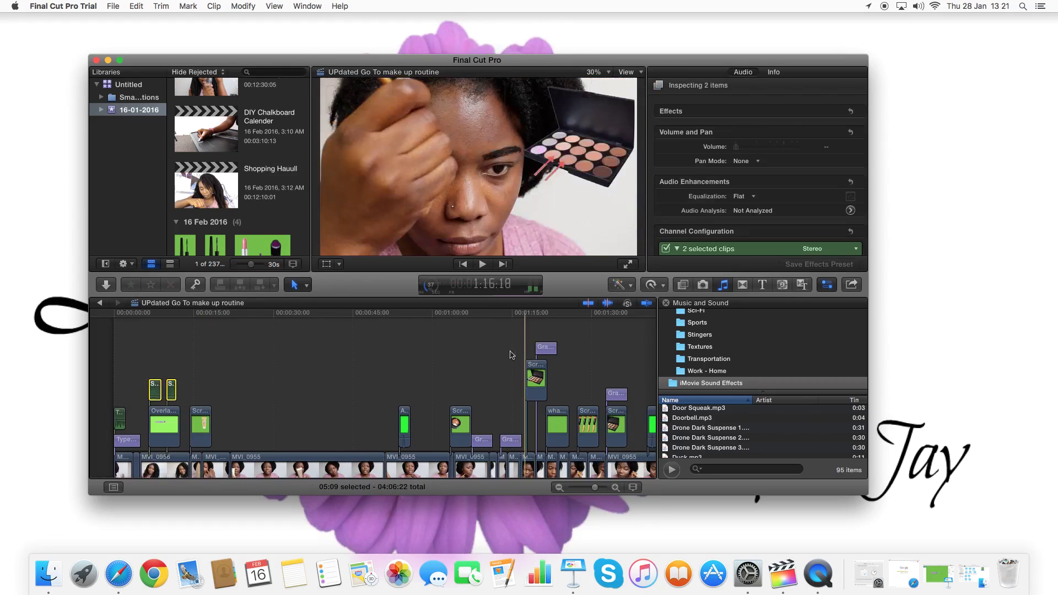
Paste the two sound effects as connected clips above the Name overlay clip at 3:34:05.
scroll(504, 353, "right", 15)
scroll(501, 347, "right", 3)
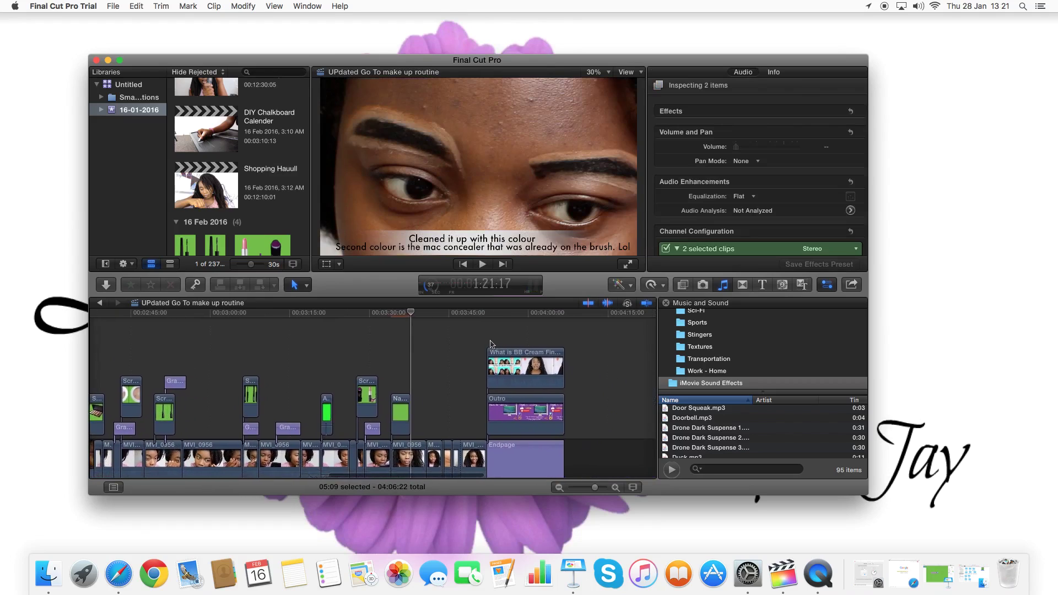
left_click(388, 363)
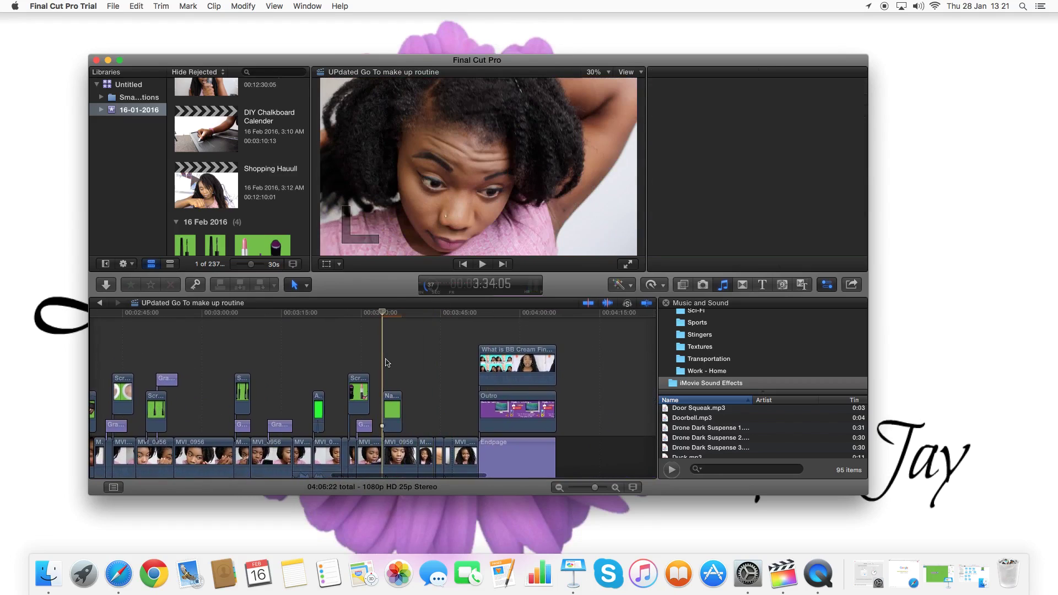
key("alt+v")
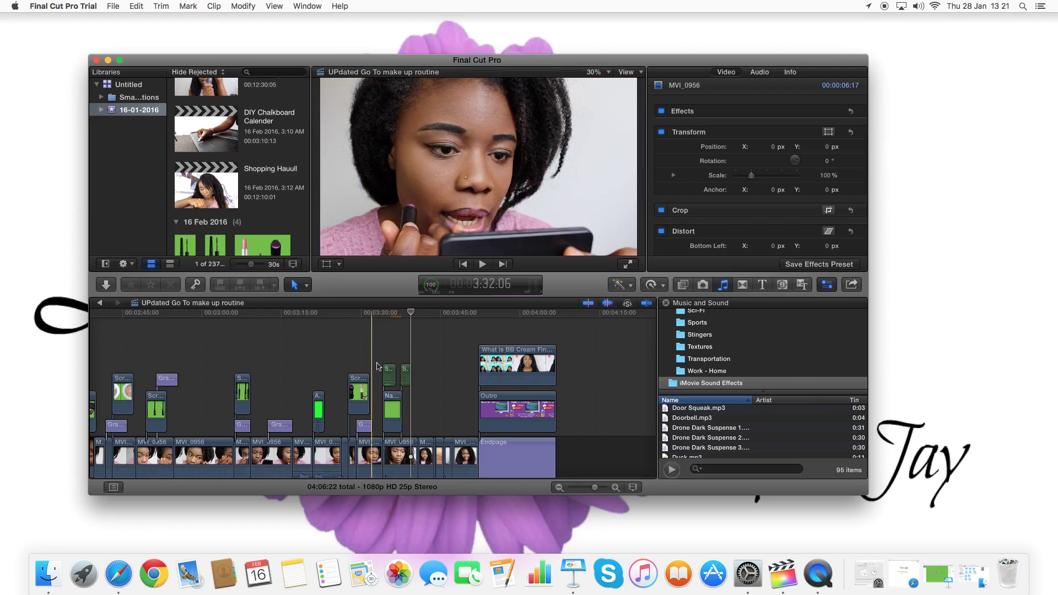
Play the name overlay with its sound effects from 3:34:05, and minimize the editor window.
left_click(378, 366)
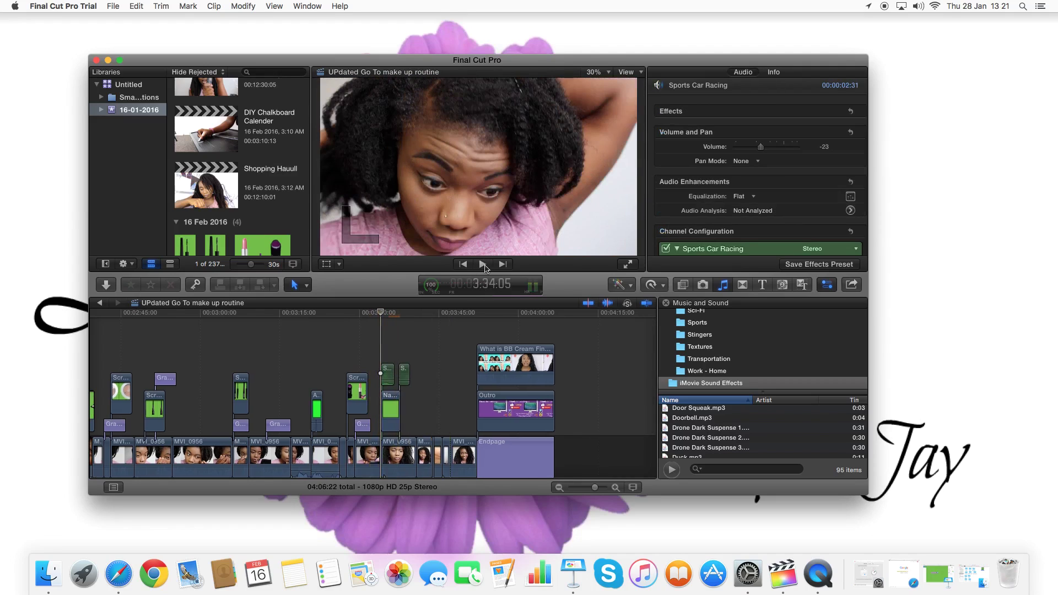
left_click(485, 267)
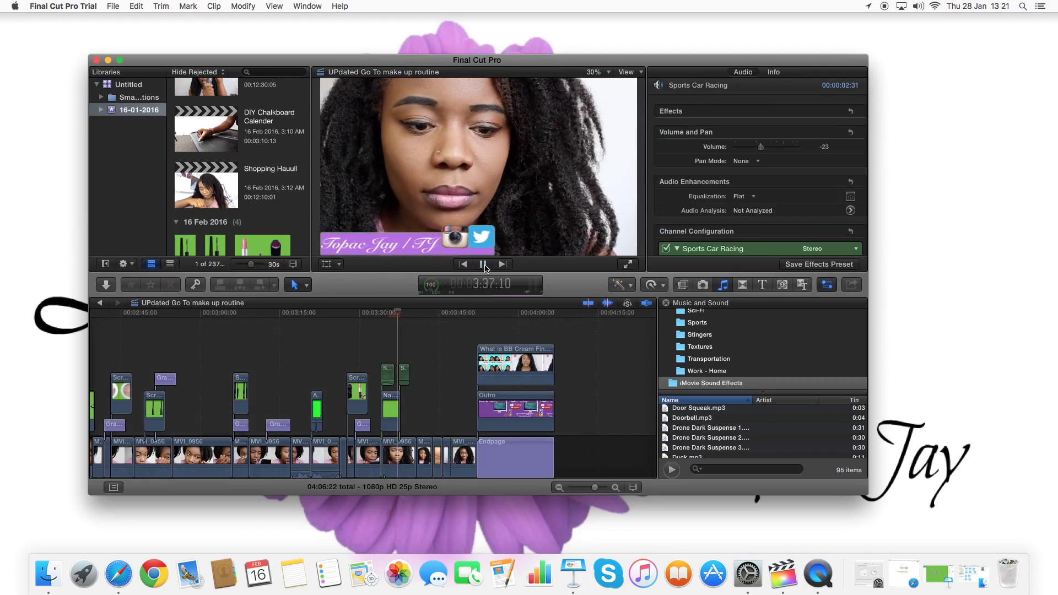
left_click(485, 268)
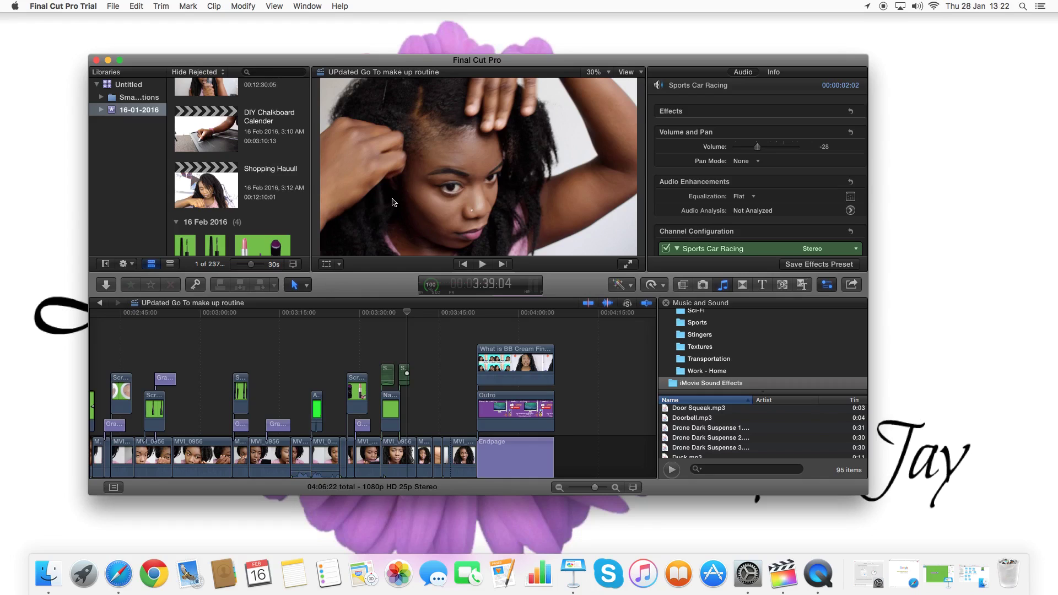
left_click(108, 61)
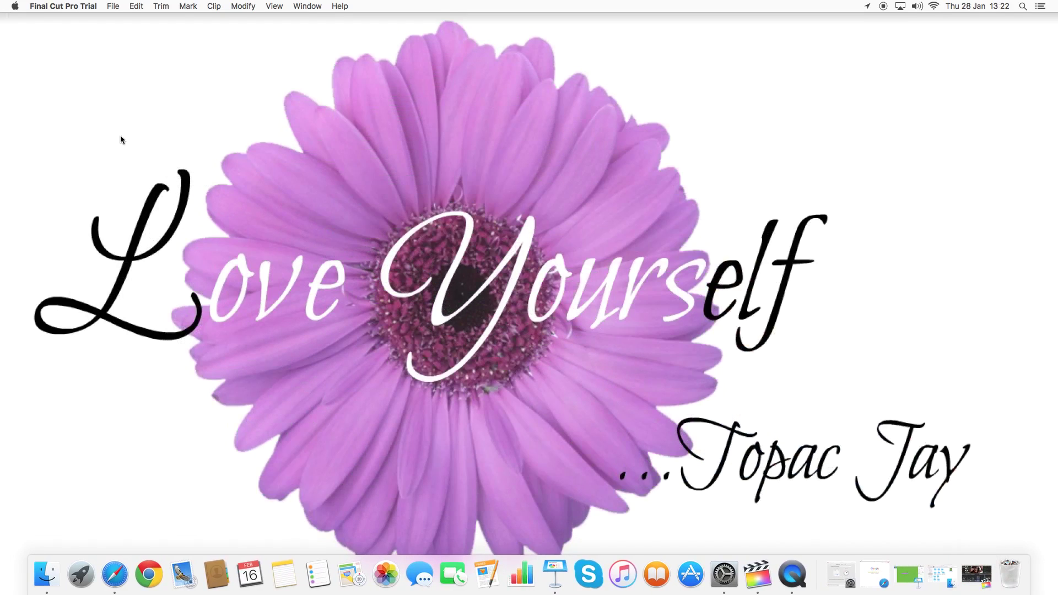